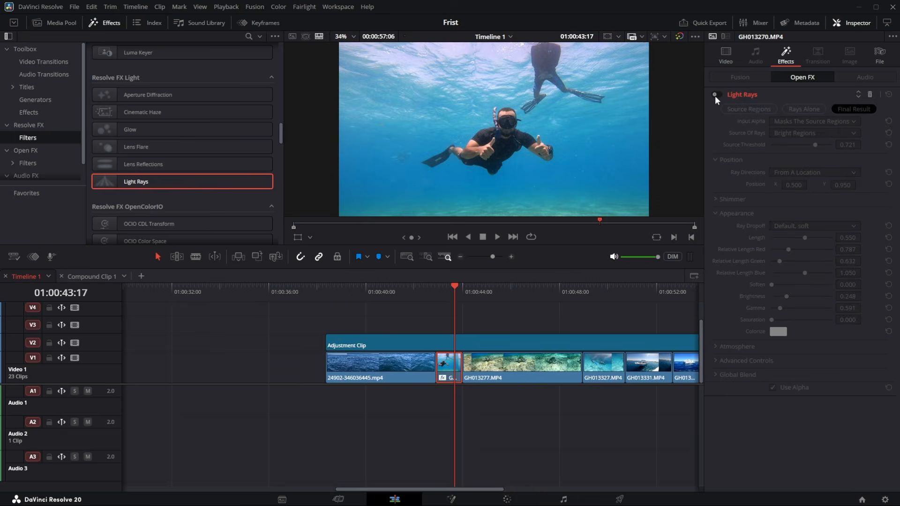
# - Toggle the Light Rays effect on and off to compare the diver clip with and without it
pyautogui.click(715, 96)
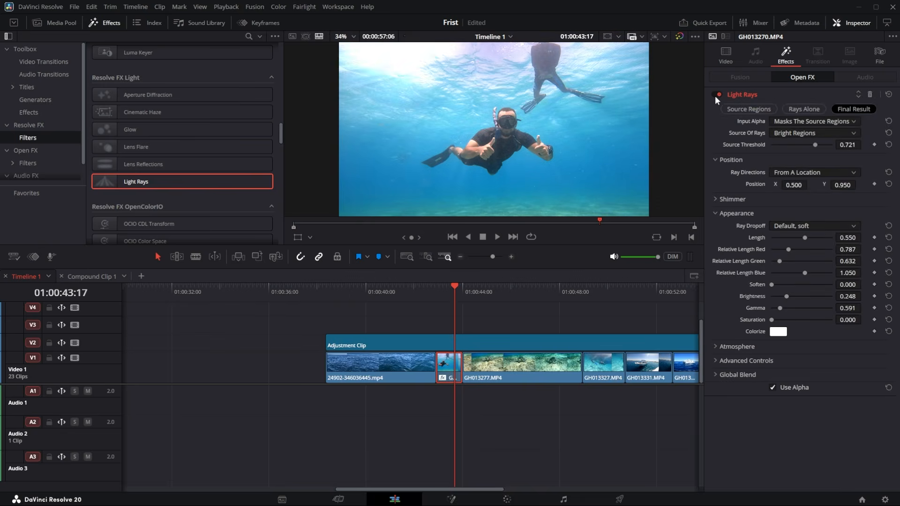
pyautogui.click(715, 96)
pyautogui.click(716, 96)
pyautogui.click(715, 95)
pyautogui.click(715, 96)
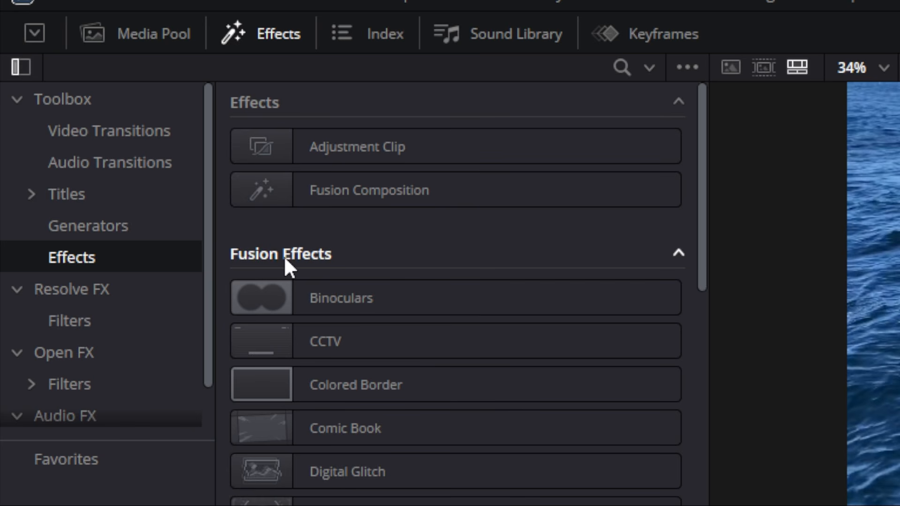
# - Browse the Fusion Effects and preview ones such as DSLR, Drone Overlay, Night Vision and Video Call on the ocean clip
pyautogui.scroll(-7, 354, 314)
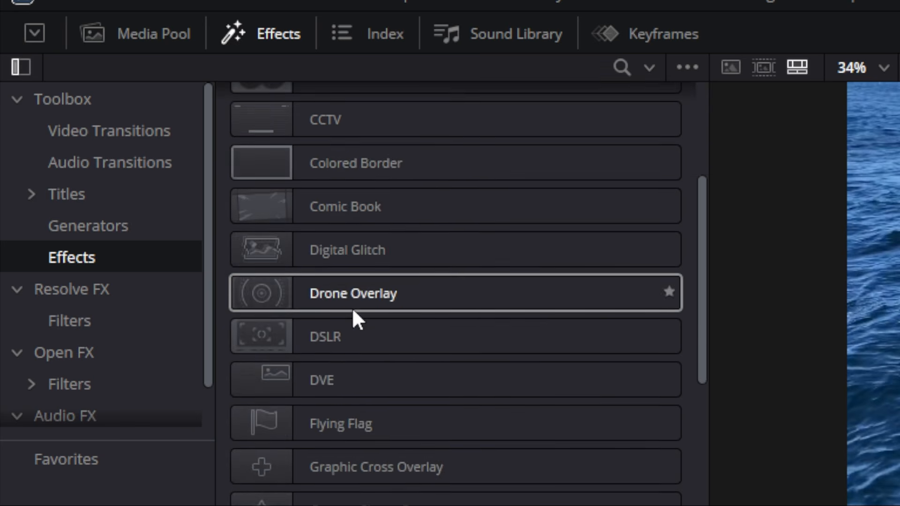
pyautogui.scroll(-7, 357, 319)
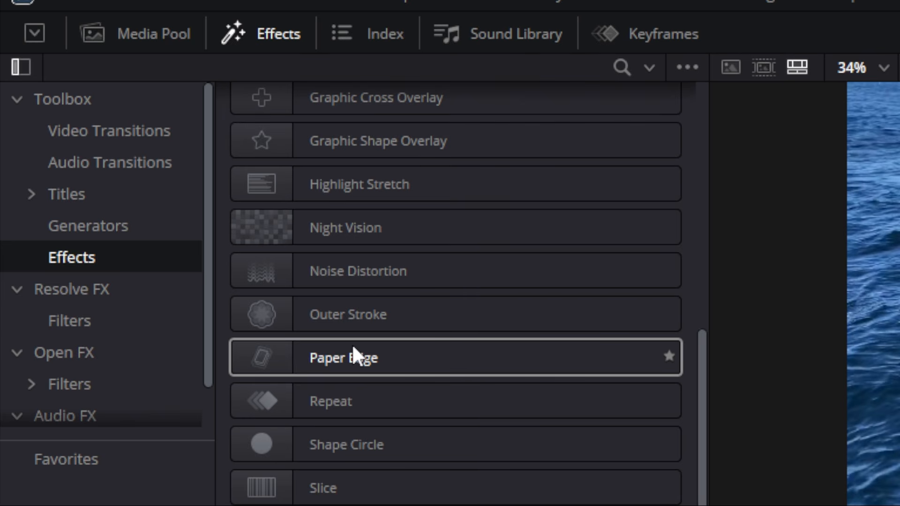
pyautogui.scroll(-3, 352, 355)
pyautogui.scroll(17, 354, 324)
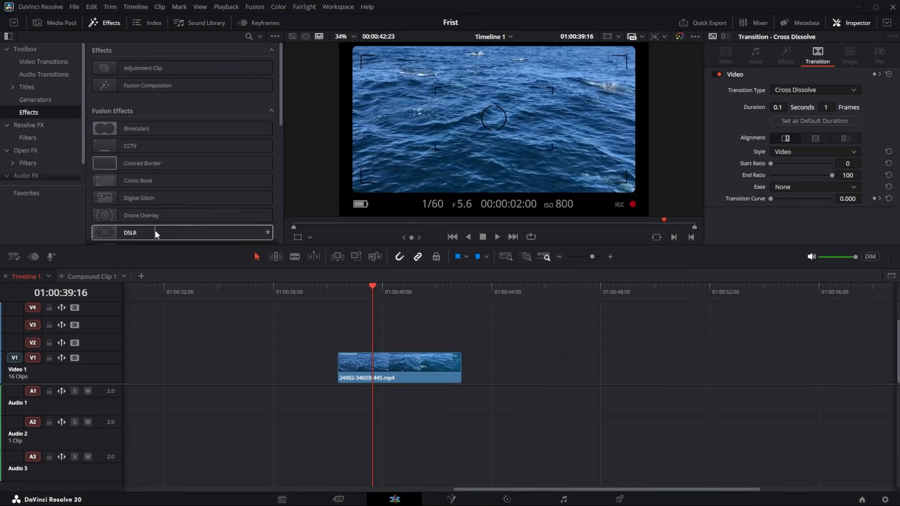
pyautogui.scroll(-5, 146, 188)
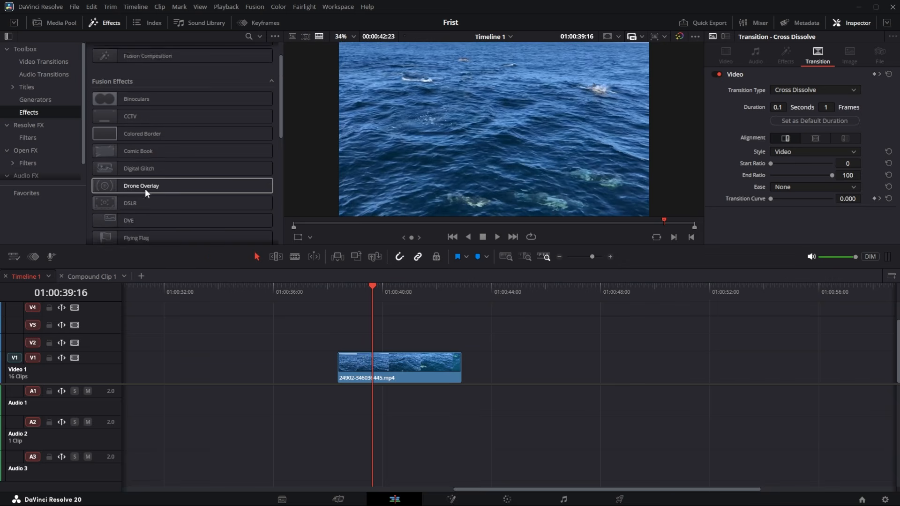
pyautogui.scroll(-4, 119, 211)
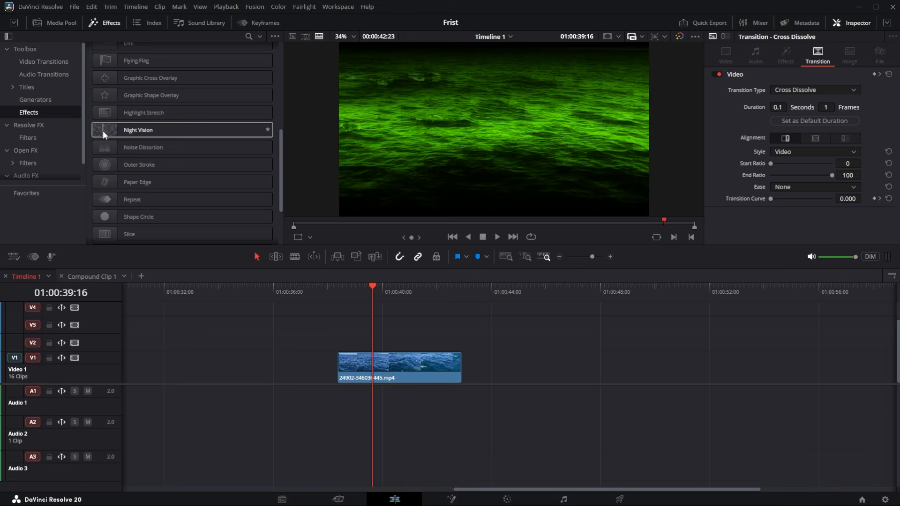
pyautogui.scroll(10, 107, 239)
pyautogui.scroll(-8, 133, 150)
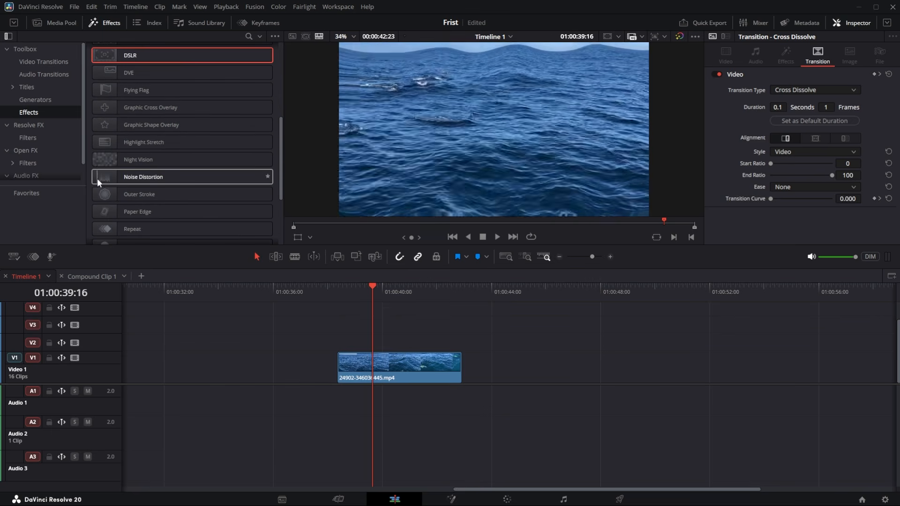
pyautogui.scroll(-4, 99, 227)
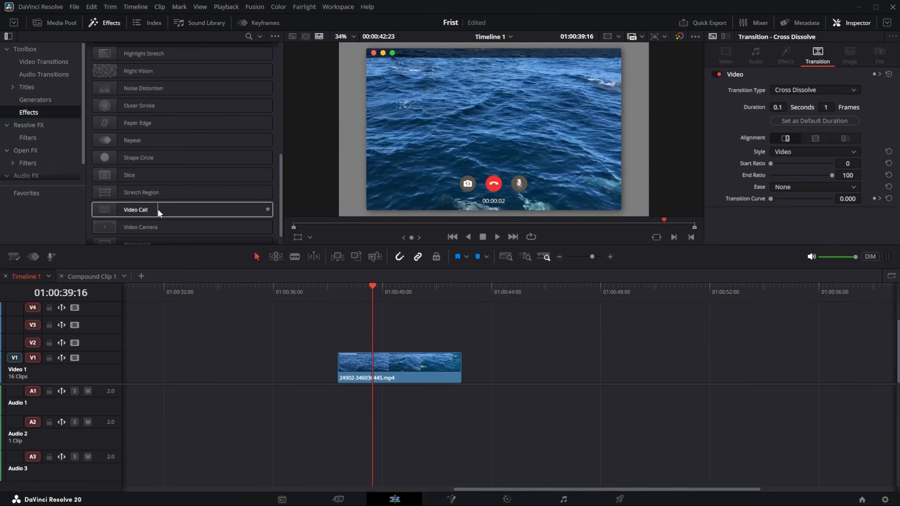
pyautogui.scroll(10, 158, 209)
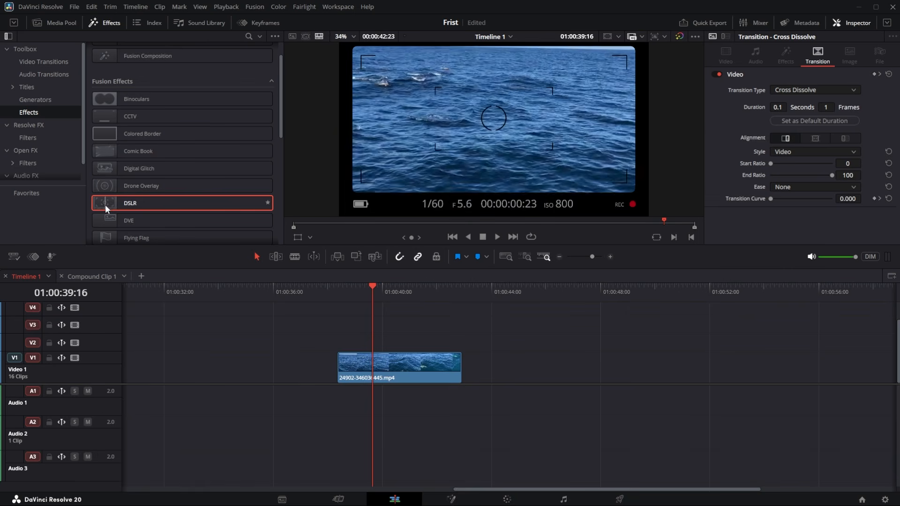
# - Apply the DSLR effect to the 24902-346036445.mp4 clip and move the playhead to the clip's start
pyautogui.moveTo(127, 203); pyautogui.dragTo(348, 365)
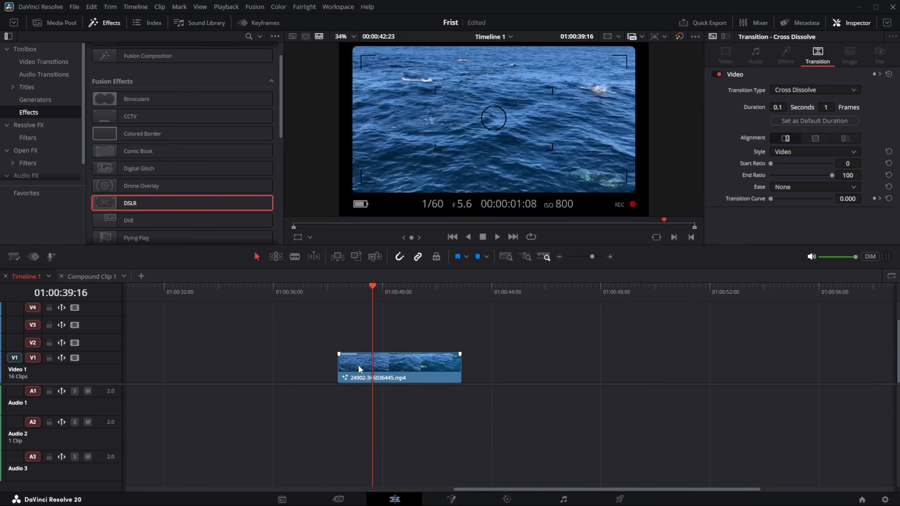
pyautogui.moveTo(361, 288); pyautogui.dragTo(341, 307)
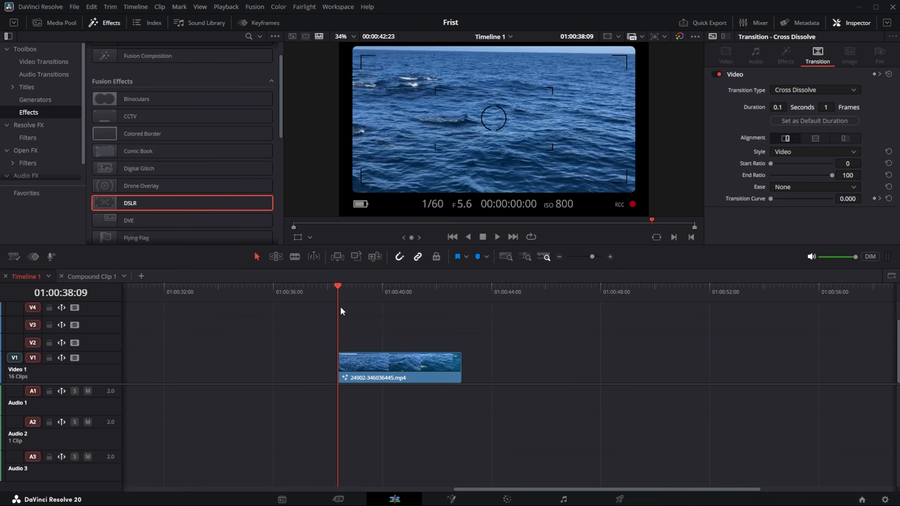
pyautogui.click(365, 367)
pyautogui.click(423, 333)
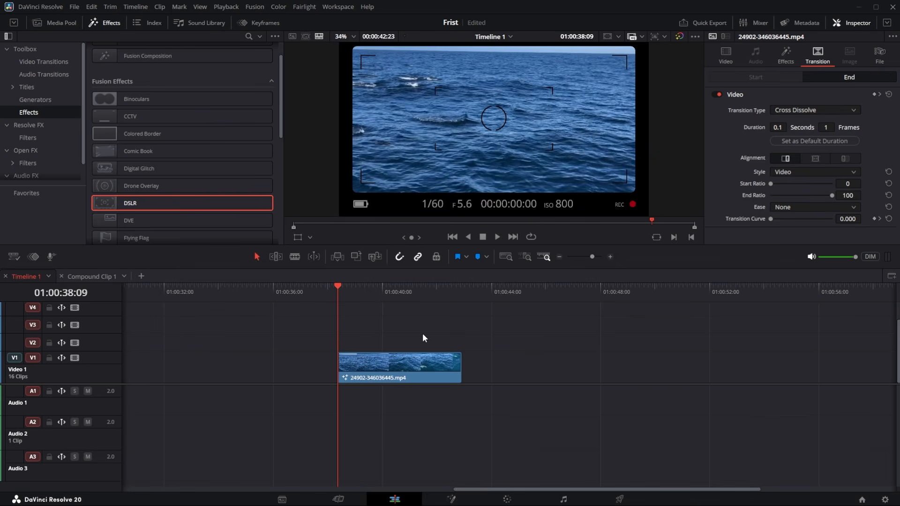
# - Show the ocean clip's DSLR effect controls and expand the Inspector to full height
pyautogui.click(372, 363)
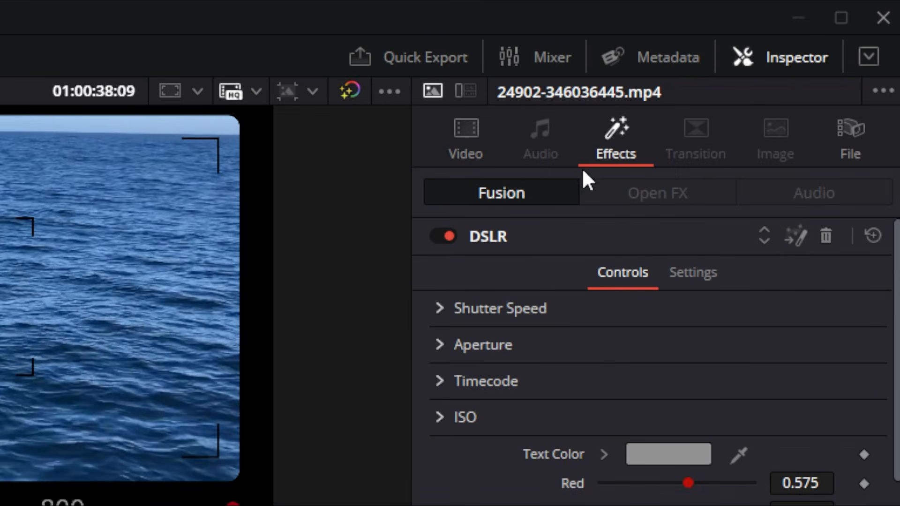
pyautogui.click(468, 147)
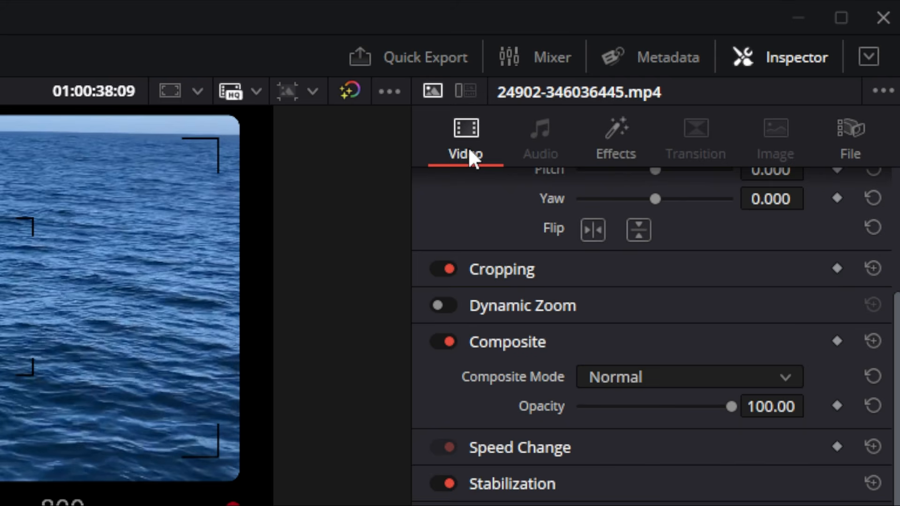
pyautogui.click(610, 136)
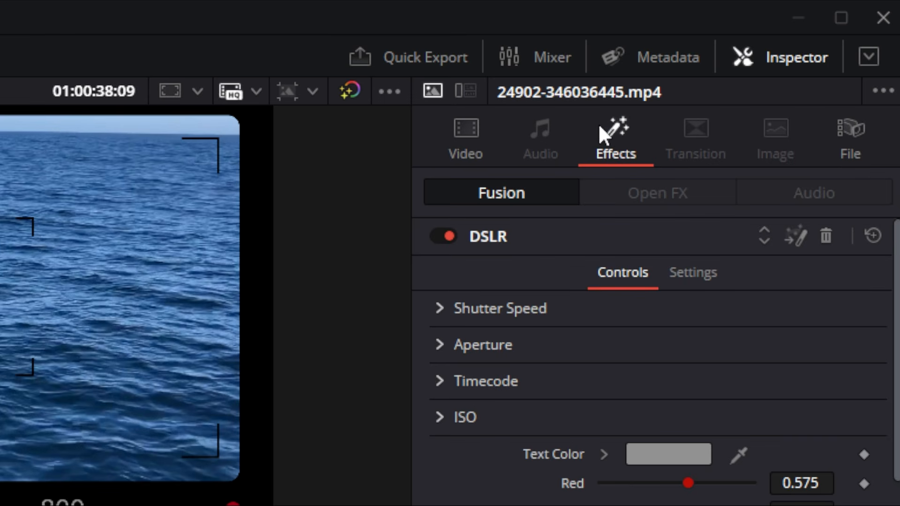
pyautogui.scroll(-4, 547, 332)
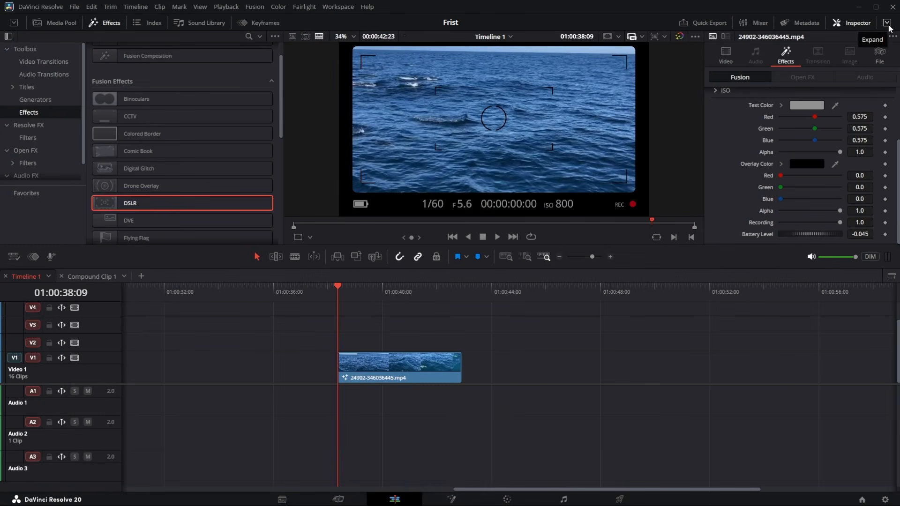
pyautogui.click(888, 23)
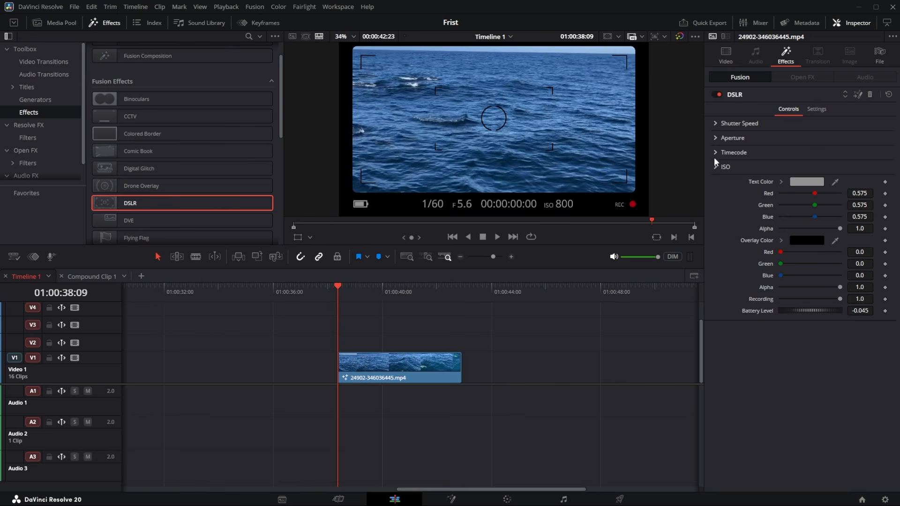
# - Change the DSLR overlay's shutter speed text to 1/100
pyautogui.click(714, 122)
pyautogui.click(724, 137)
pyautogui.moveTo(724, 137); pyautogui.dragTo(719, 137)
pyautogui.write('100')
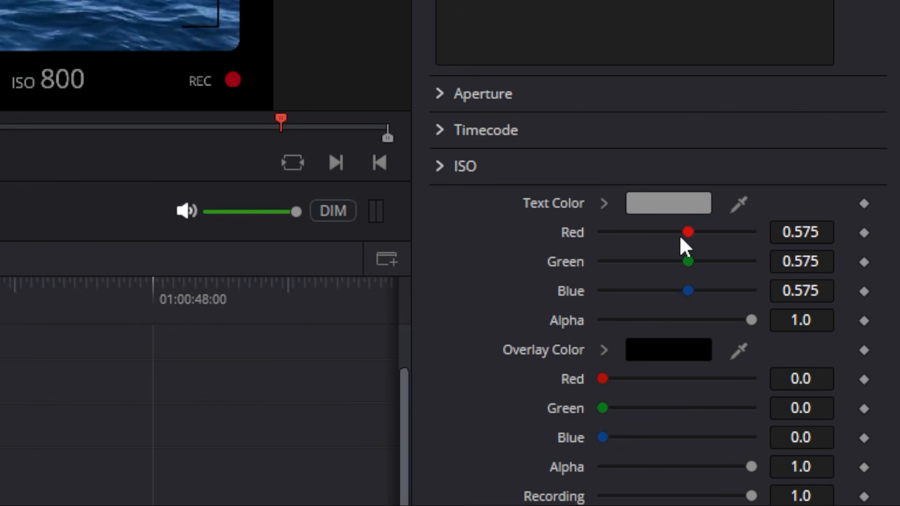
# - Adjust the red component of the DSLR overlay's text color, ending at 0.583
pyautogui.moveTo(688, 232); pyautogui.dragTo(732, 232)
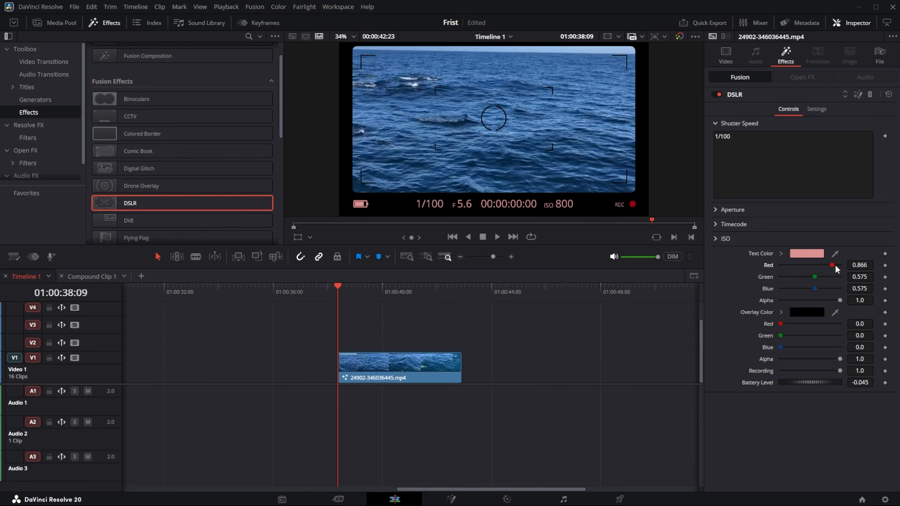
pyautogui.moveTo(832, 265); pyautogui.dragTo(816, 265)
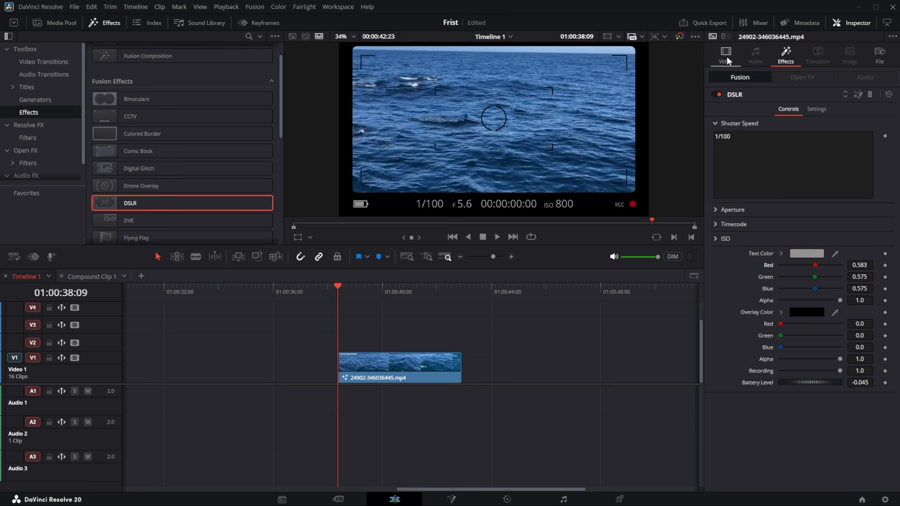
pyautogui.click(728, 60)
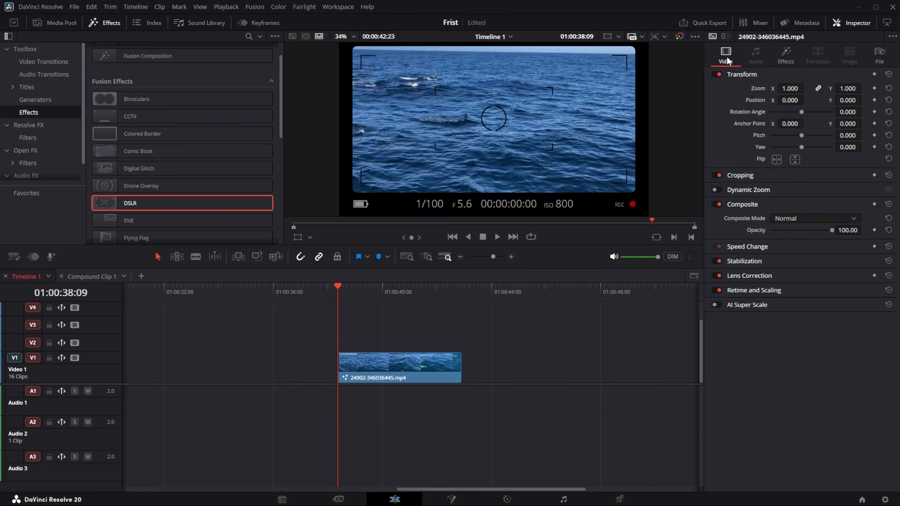
pyautogui.click(781, 59)
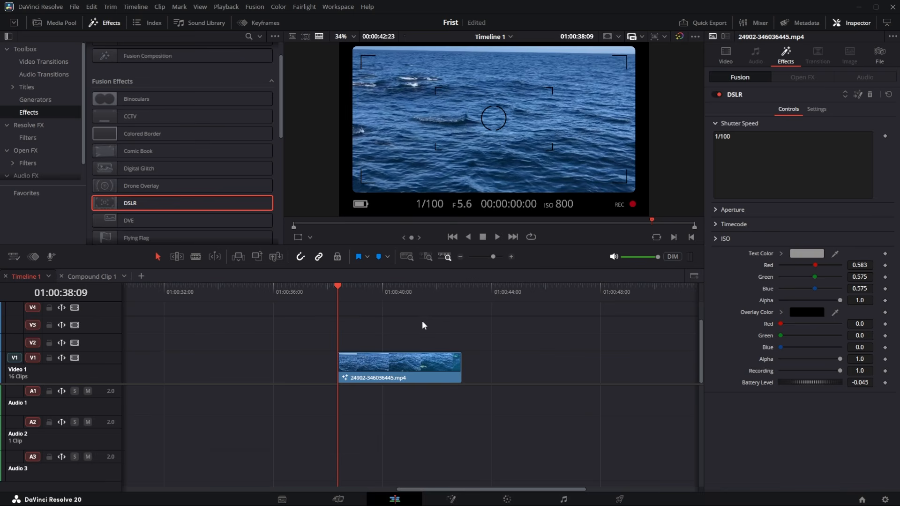
# - Add the clips from GH013270.MP4 through IMG_3131 to track V1 directly after the ocean clip
pyautogui.scroll(-4, 423, 321)
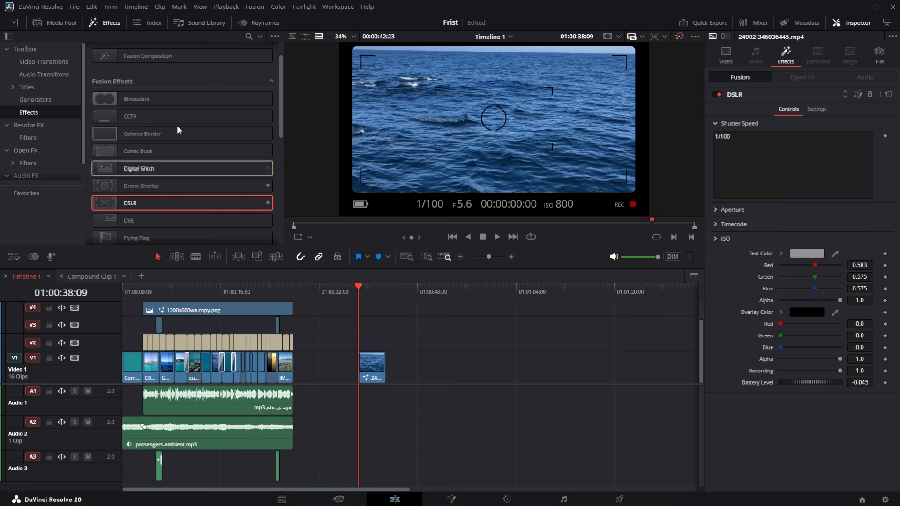
pyautogui.click(57, 23)
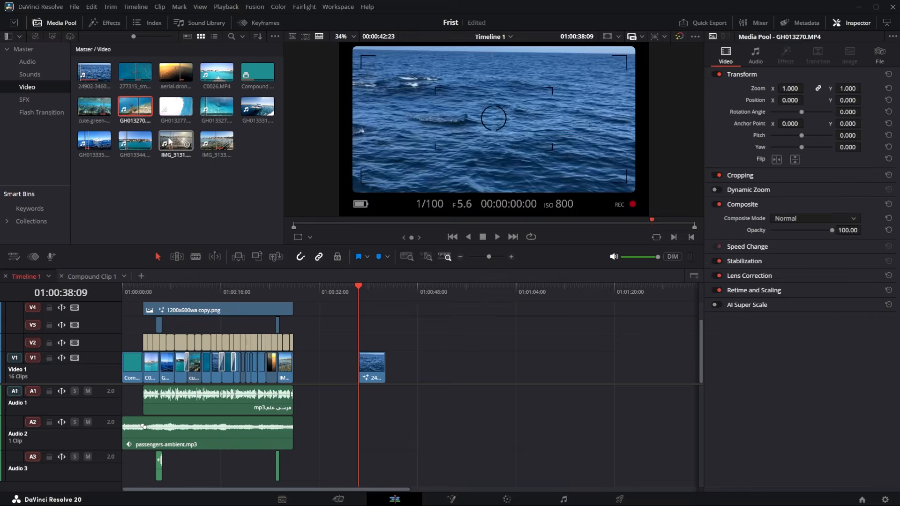
pyautogui.moveTo(168, 134); pyautogui.dragTo(402, 371)
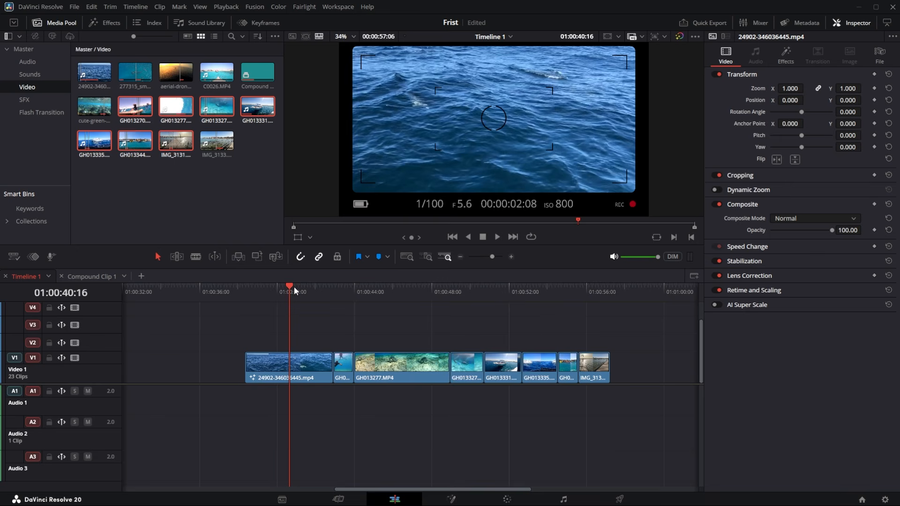
# - Place the playhead at 01:00:40:15 and step the clip selection from the ocean clip to GH013327.MP4
pyautogui.moveTo(294, 286)
pyautogui.mouseDown()
pyautogui.moveTo(316, 287)
pyautogui.moveTo(289, 294)
pyautogui.mouseUp()
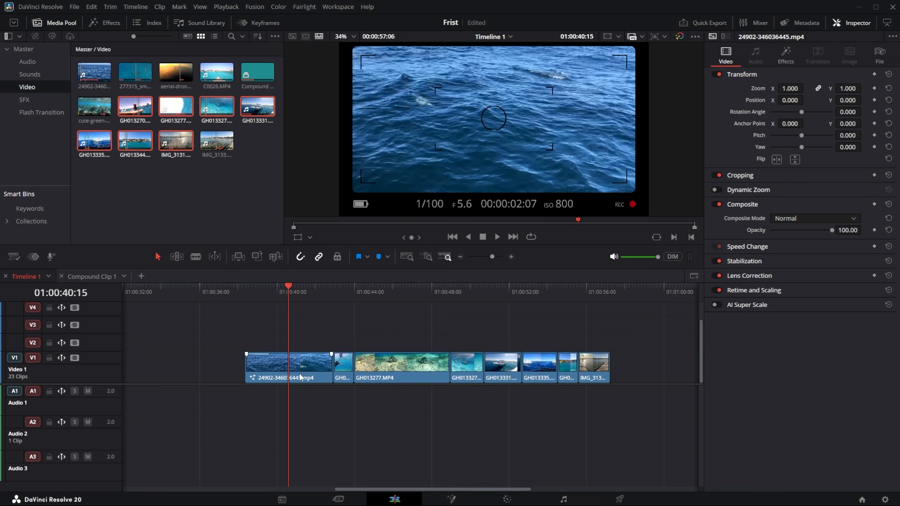
pyautogui.click(313, 363)
pyautogui.hotkey('ctrl', 'Right')
pyautogui.hotkey('ctrl', 'Right')
pyautogui.hotkey('ctrl', 'Right')
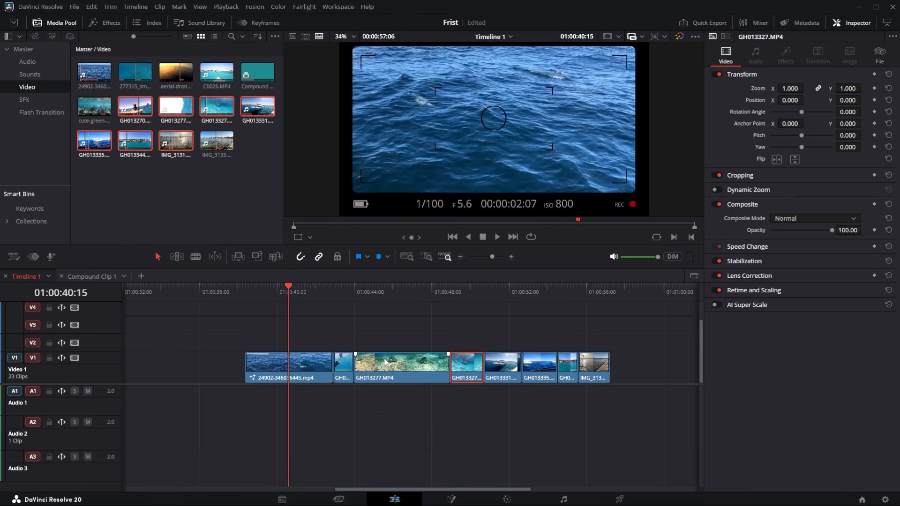
# - Place an Adjustment Clip on track V2 above the footage and show the ocean clip's effects
pyautogui.click(114, 22)
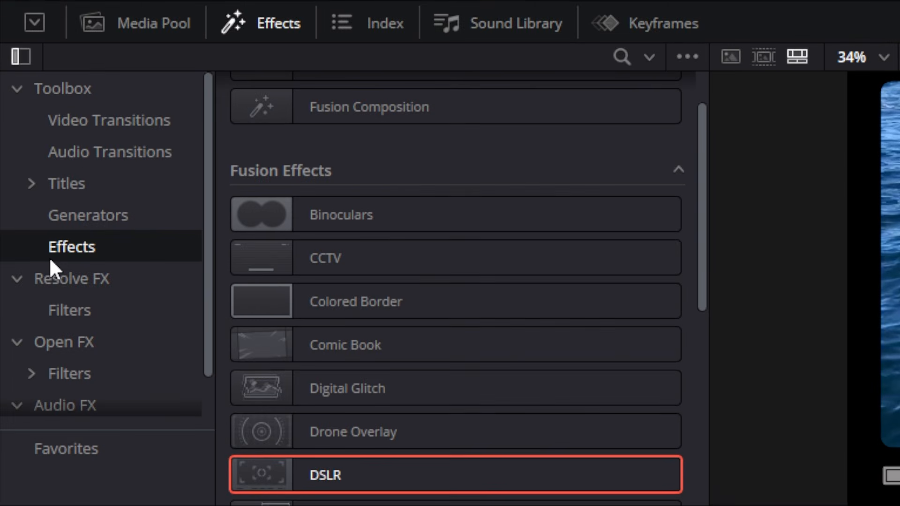
pyautogui.scroll(2, 417, 328)
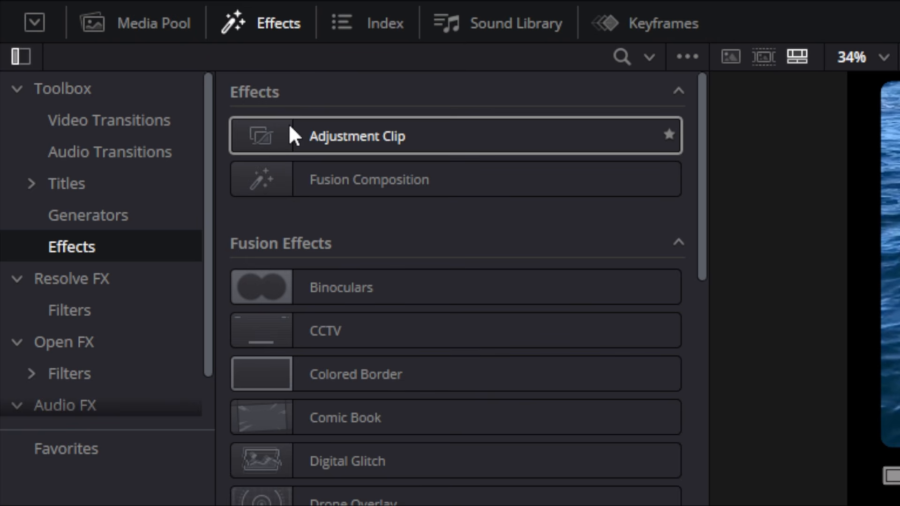
pyautogui.moveTo(289, 126); pyautogui.dragTo(448, 235)
pyautogui.click(396, 334)
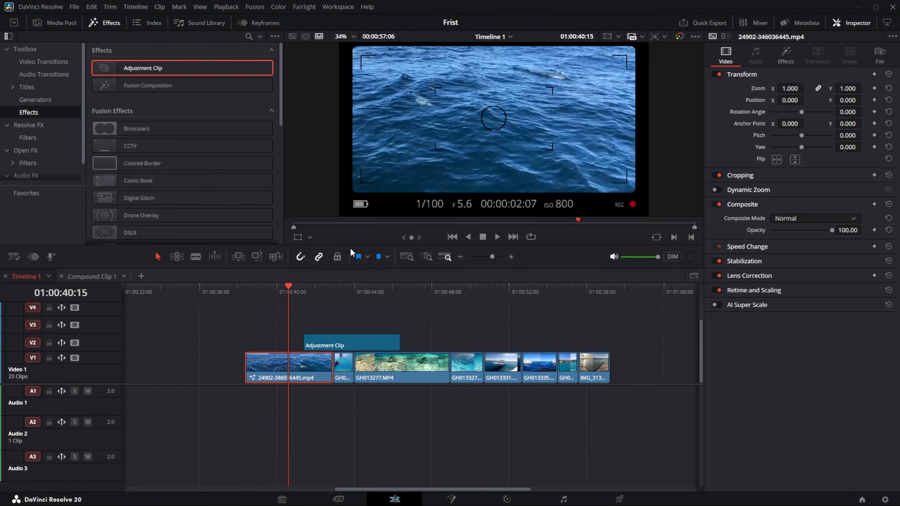
pyautogui.click(785, 58)
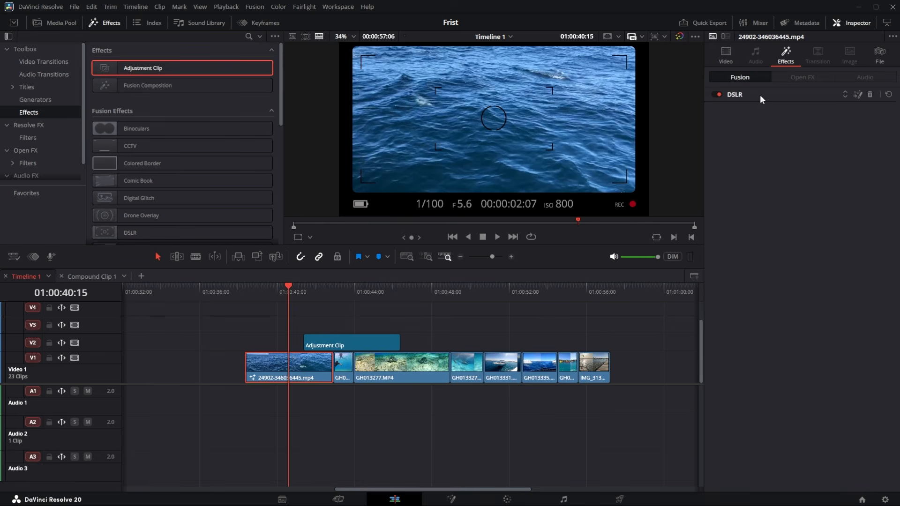
pyautogui.click(348, 341)
pyautogui.click(345, 292)
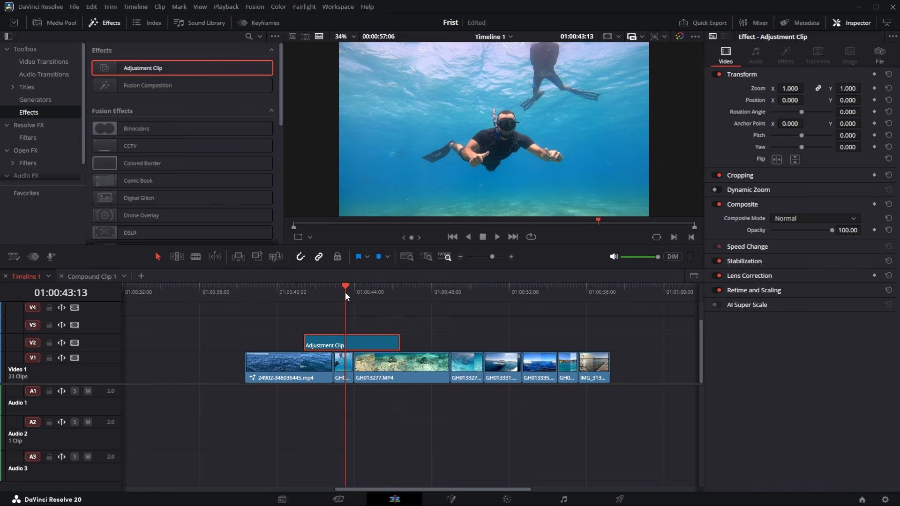
pyautogui.press('Delete')
pyautogui.hotkey('ctrl', 'z')
# - Move the playhead back over the ocean clip to 01:00:40:02 and show that clip's DSLR effect controls
pyautogui.click(296, 287)
pyautogui.moveTo(292, 288); pyautogui.dragTo(279, 288)
pyautogui.click(298, 381)
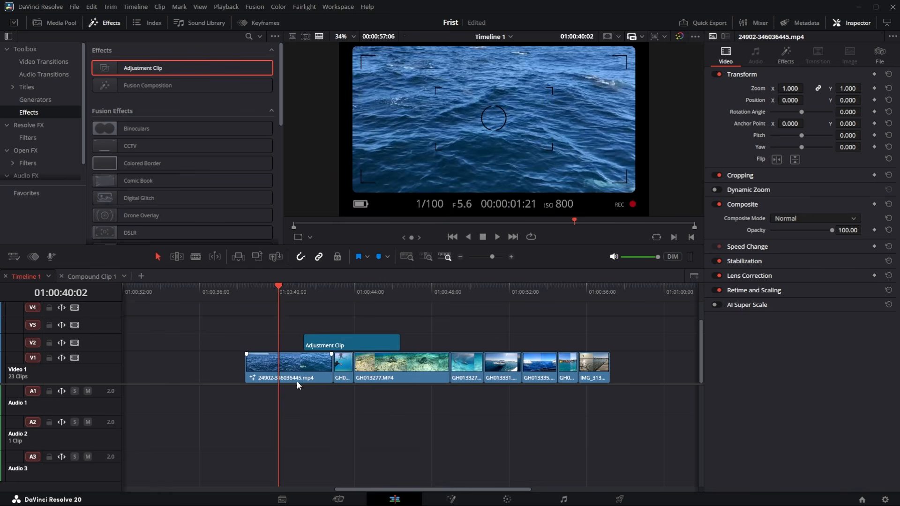
pyautogui.click(786, 56)
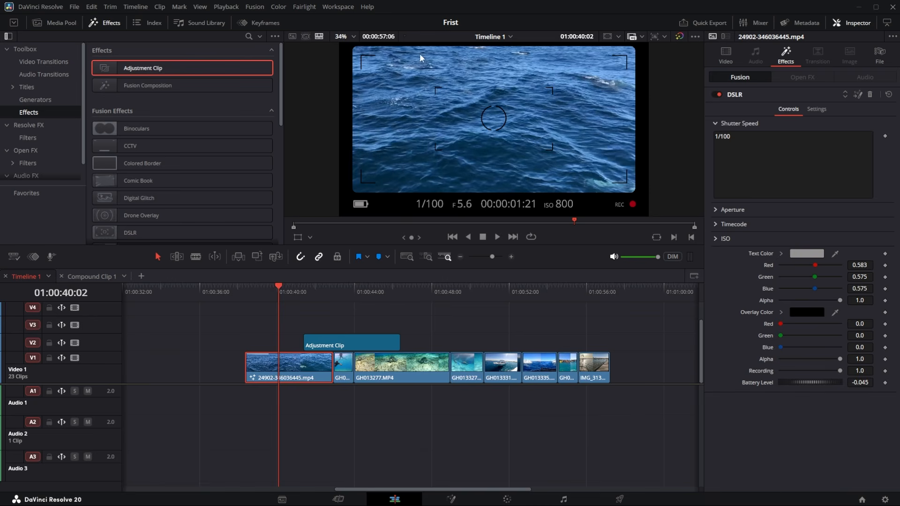
# - Copy the ocean clip on V1 and extend the adjustment clip's end to the end of the last clip, IMG_3131
pyautogui.rightClick(291, 366)
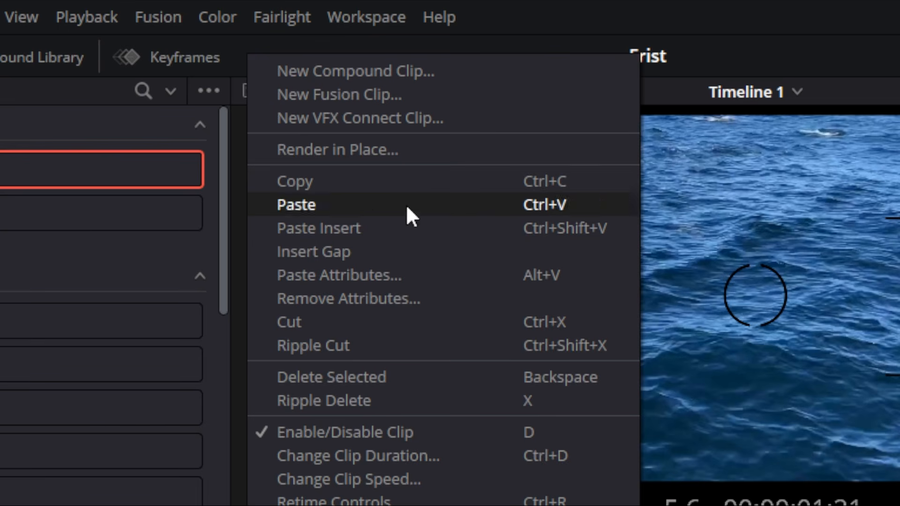
pyautogui.click(394, 182)
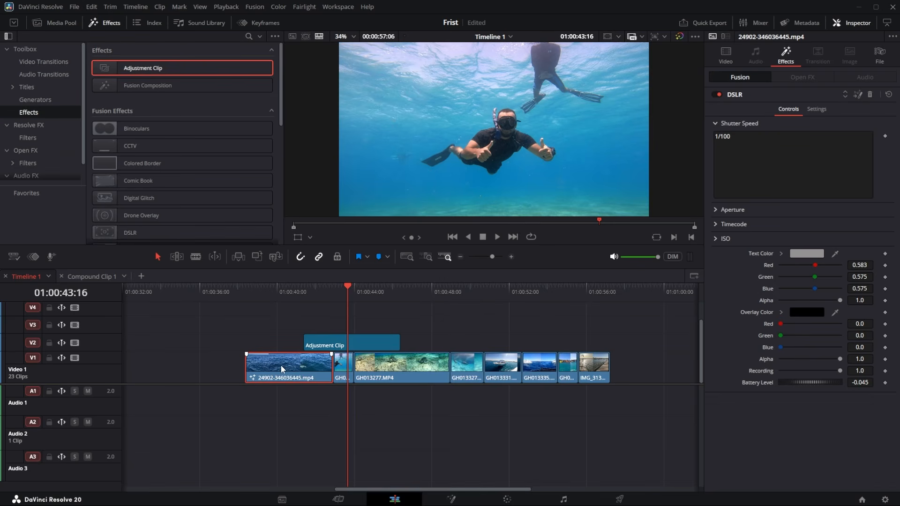
pyautogui.click(337, 347)
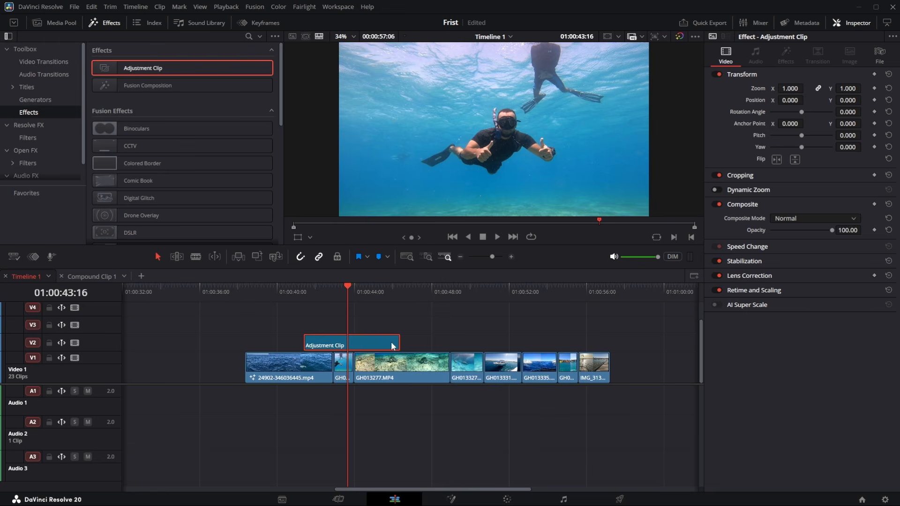
pyautogui.moveTo(399, 345); pyautogui.dragTo(609, 344)
# - Move the playhead to 01:00:44:00 and paste only the copied clip's Fusion Effects attributes onto the adjustment clip, maintaining timing
pyautogui.moveTo(370, 293); pyautogui.dragTo(348, 315)
pyautogui.click(353, 347)
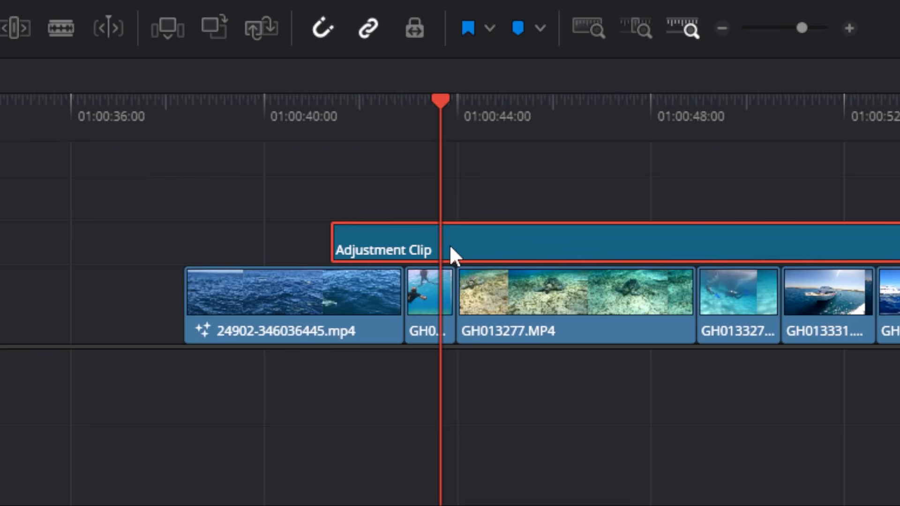
pyautogui.rightClick(352, 347)
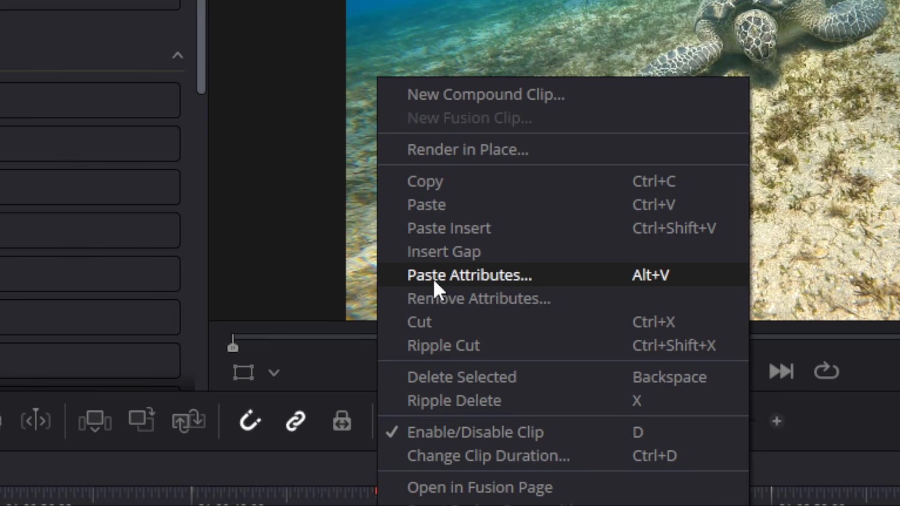
pyautogui.click(434, 281)
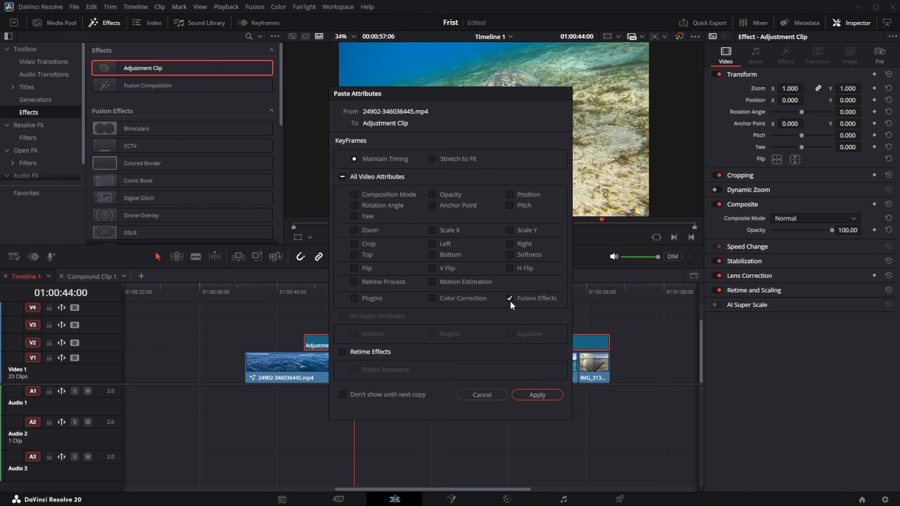
pyautogui.click(548, 394)
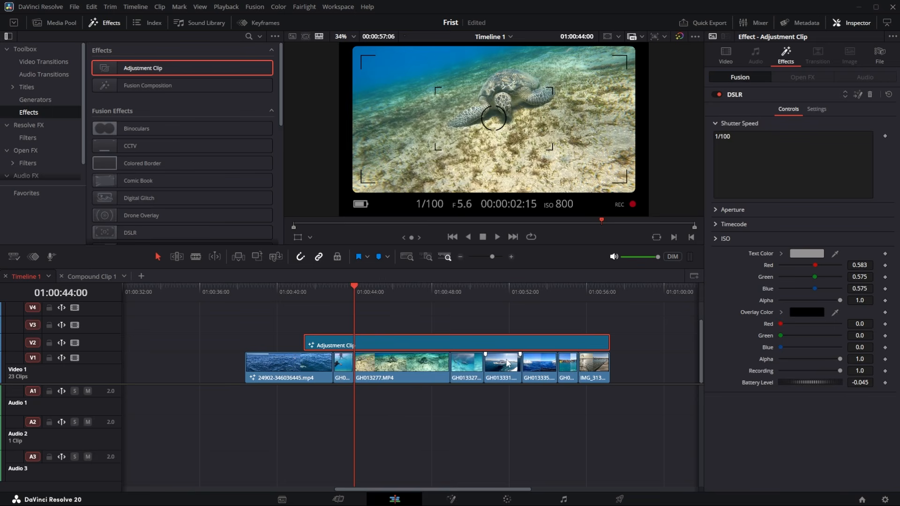
# - Place the playhead at 01:00:43:10 and delete the DSLR effect from the ocean clip
pyautogui.click(344, 287)
pyautogui.click(291, 373)
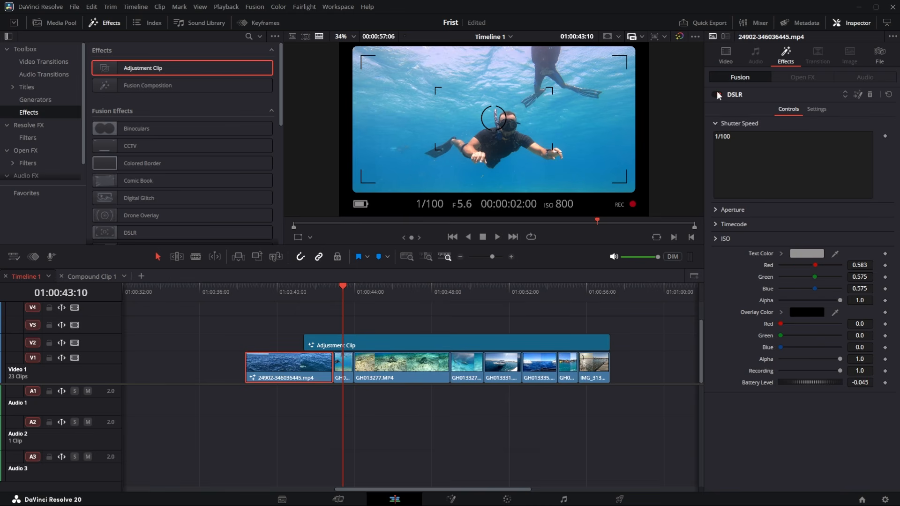
pyautogui.click(796, 94)
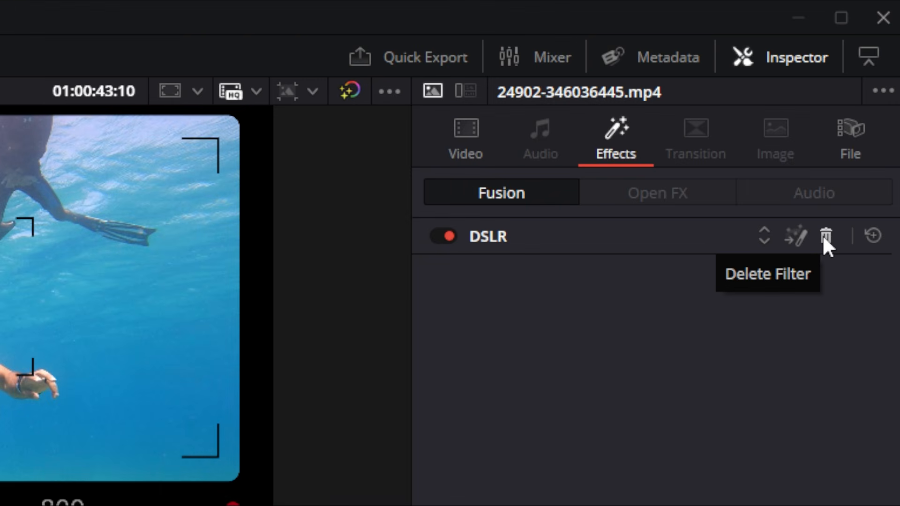
pyautogui.click(825, 236)
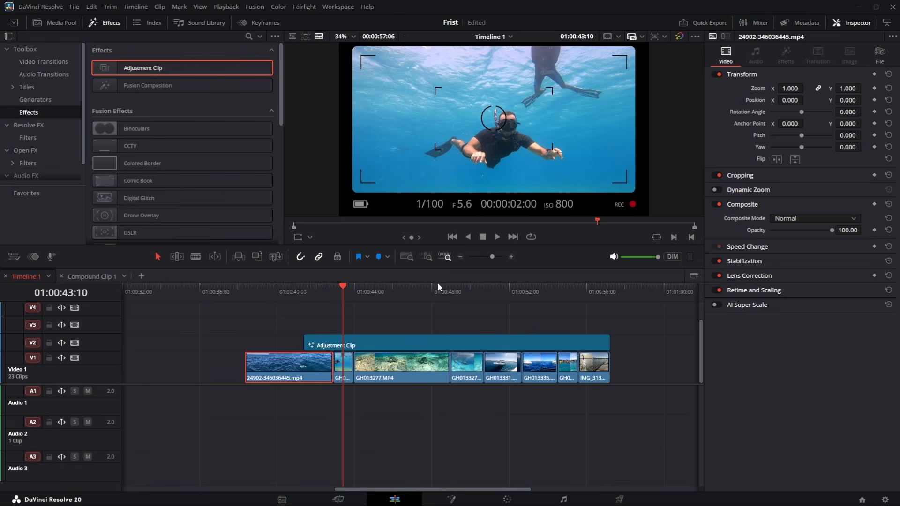
# - Play the timeline from 01:00:39:15 across the start of the adjustment clip and stop over the ocean clip
pyautogui.click(269, 294)
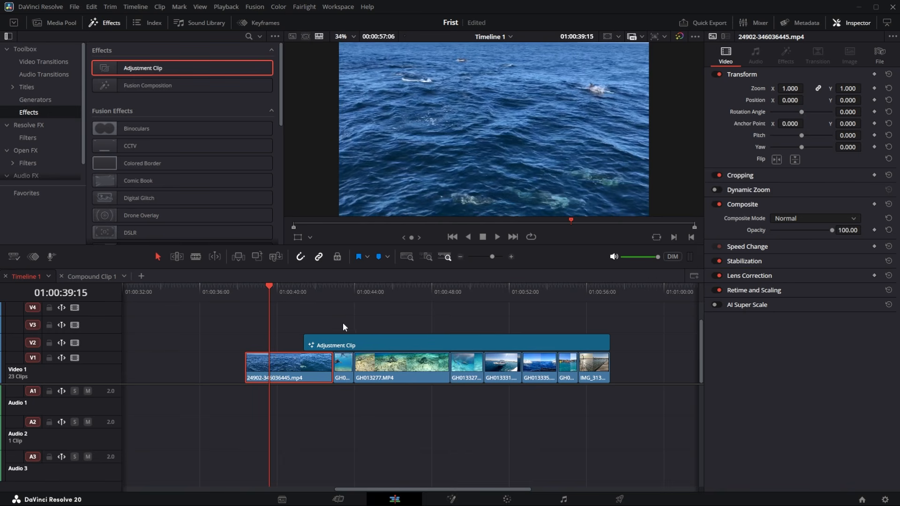
pyautogui.press('space')
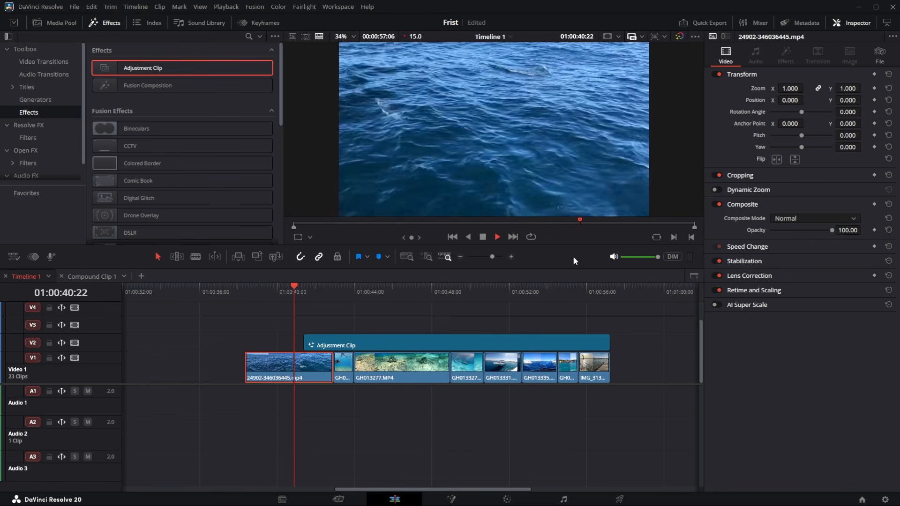
pyautogui.press('space')
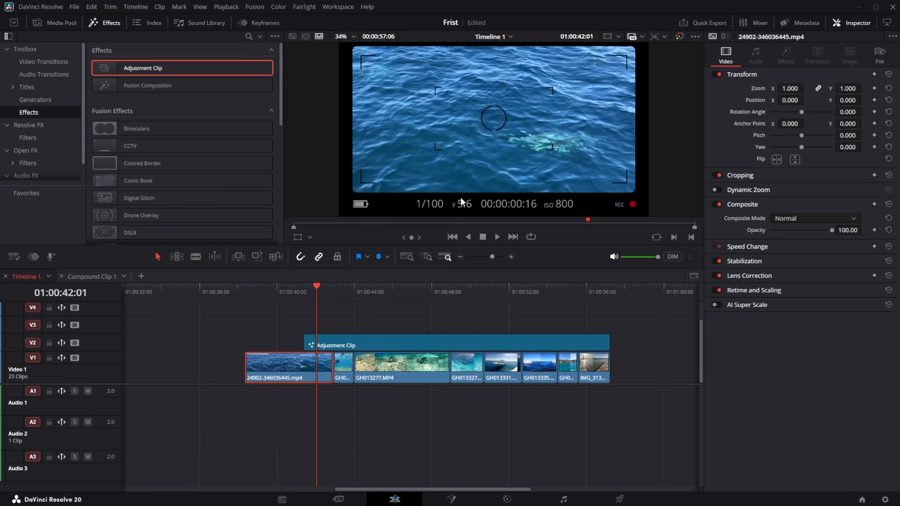
# - Extend the adjustment clip's start back to the beginning of the ocean clip and deselect it
pyautogui.moveTo(305, 343); pyautogui.dragTo(246, 343)
pyautogui.scroll(-3, 270, 342)
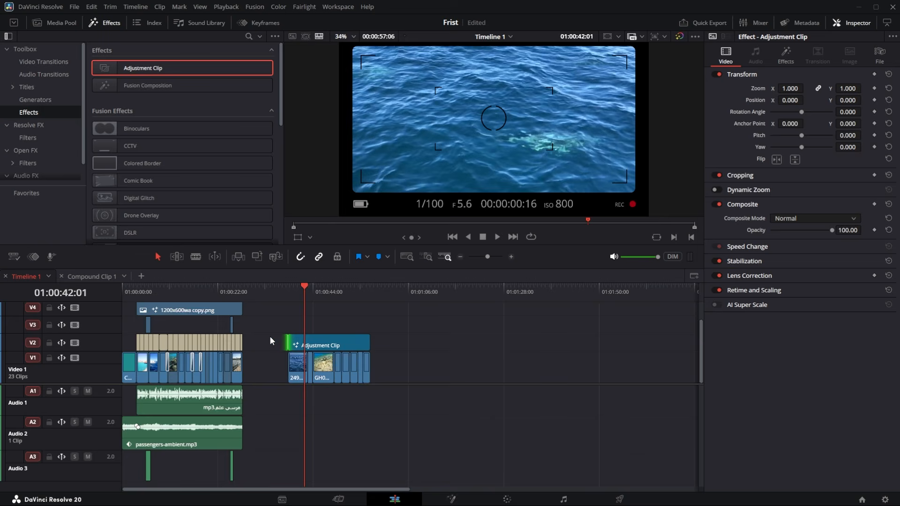
pyautogui.scroll(5, 304, 330)
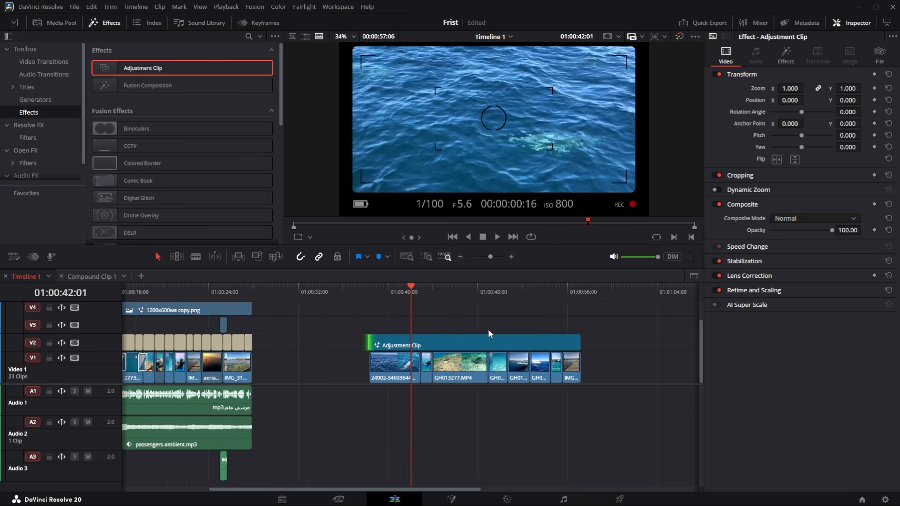
pyautogui.scroll(3, 488, 329)
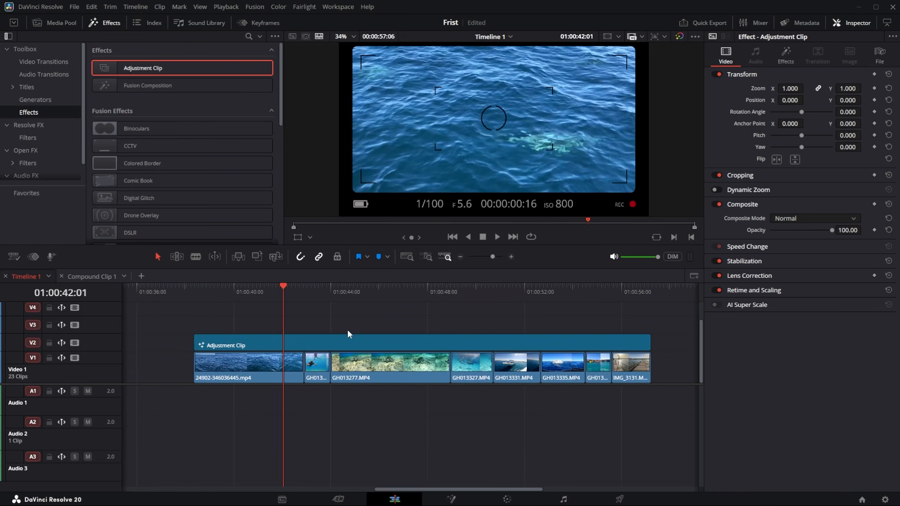
pyautogui.click(451, 333)
# - Move the playhead to 01:00:46:06 and set the ISO text of the adjustment clip's DSLR effect to 1000
pyautogui.moveTo(270, 294); pyautogui.dragTo(385, 329)
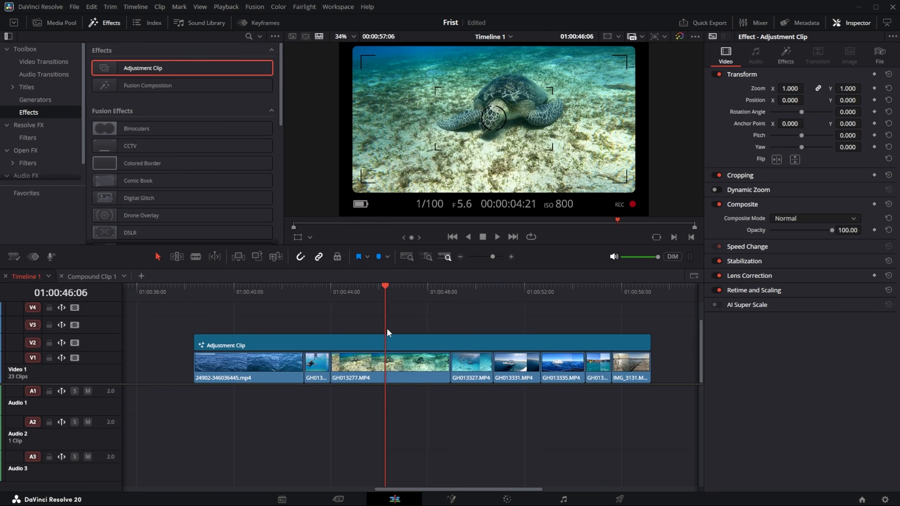
pyautogui.click(348, 346)
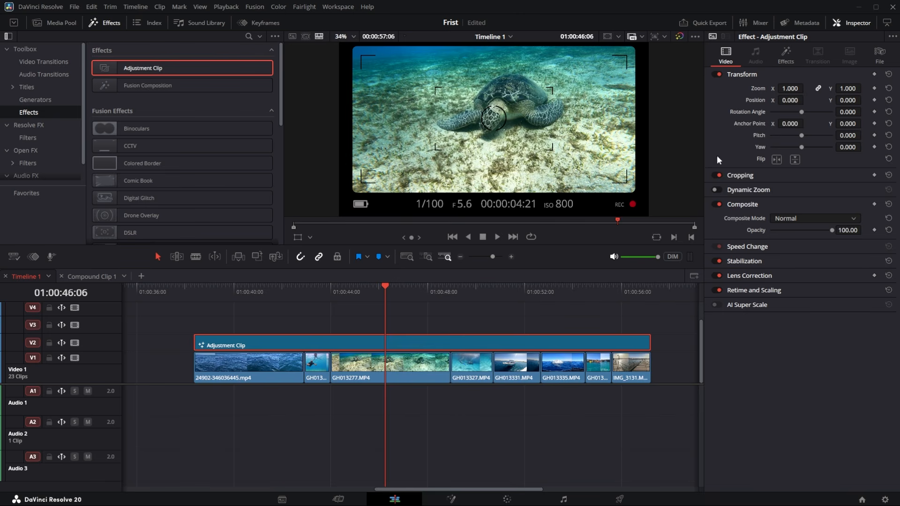
pyautogui.click(784, 55)
pyautogui.click(718, 238)
pyautogui.moveTo(750, 261); pyautogui.dragTo(683, 253)
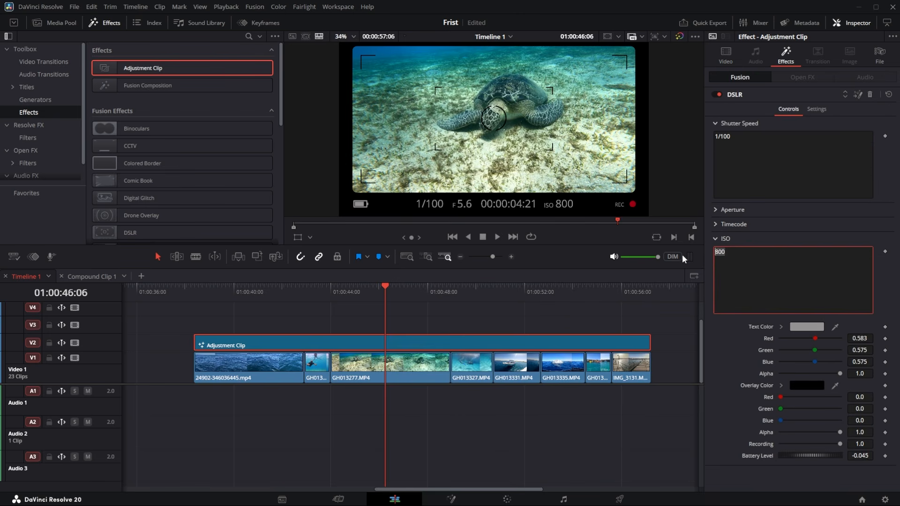
pyautogui.write('1000')
pyautogui.click(579, 206)
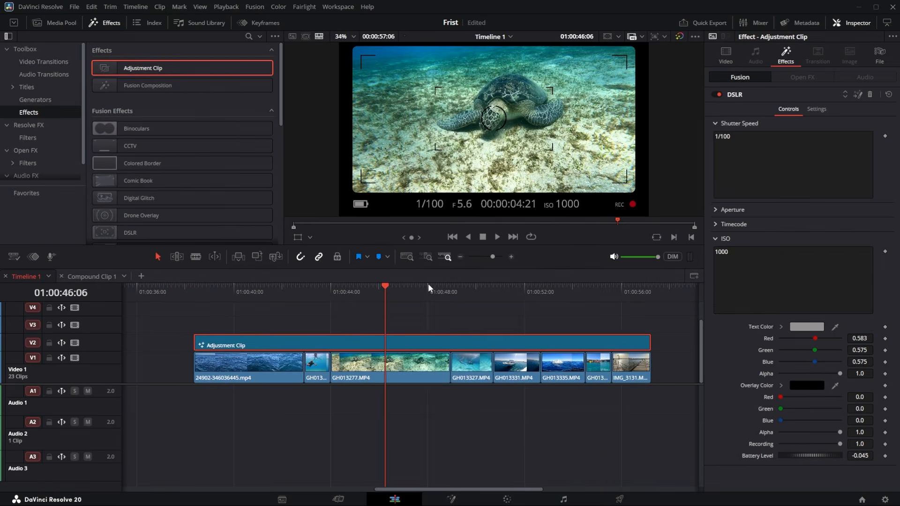
# - Move the playhead to 01:00:43:12, look through the Fusion effects list and delete the DSLR effect from the adjustment clip
pyautogui.moveTo(428, 286); pyautogui.dragTo(318, 302)
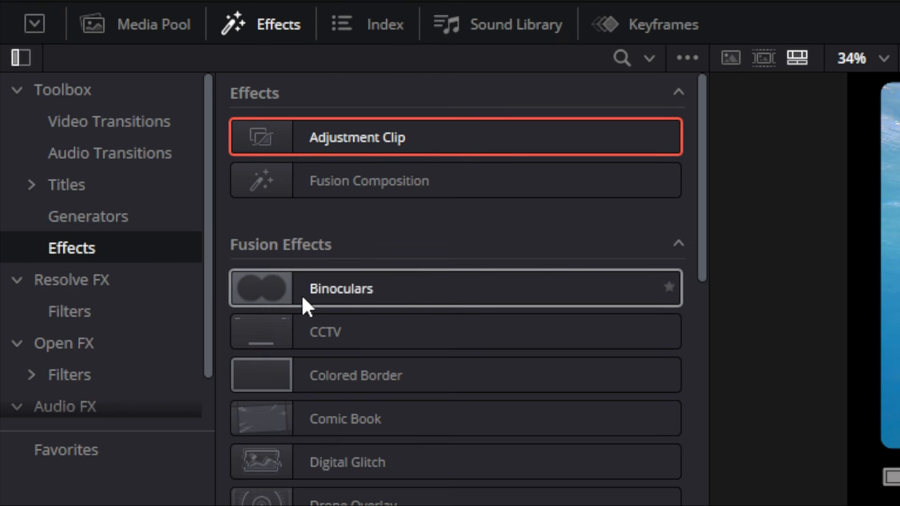
pyautogui.scroll(-3, 122, 140)
pyautogui.scroll(-5, 441, 337)
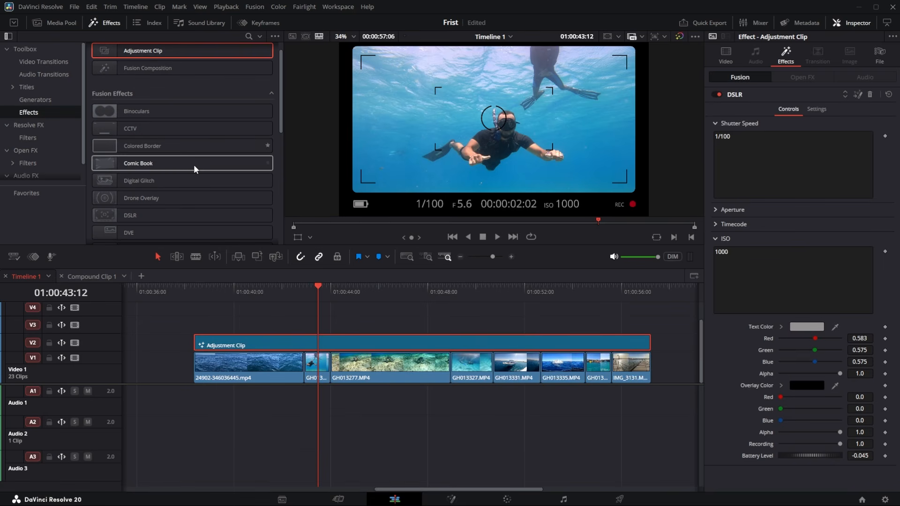
pyautogui.scroll(1, 178, 158)
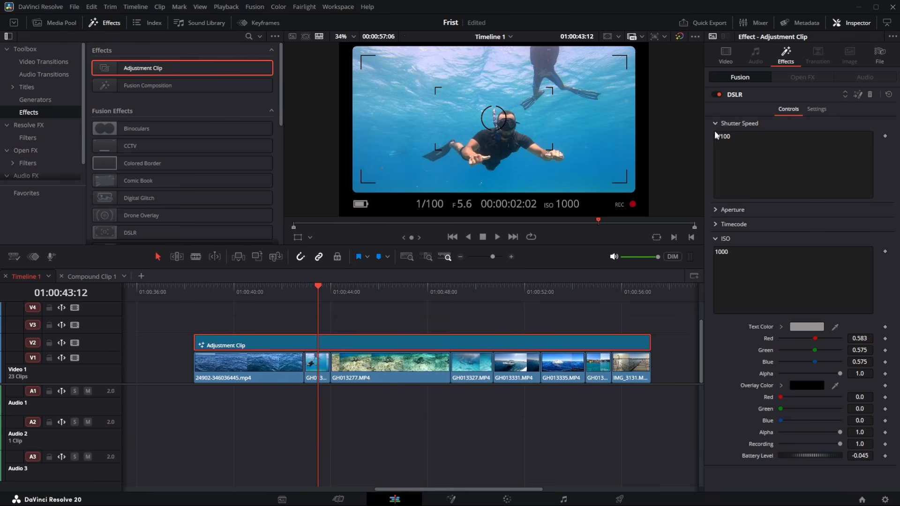
pyautogui.click(756, 98)
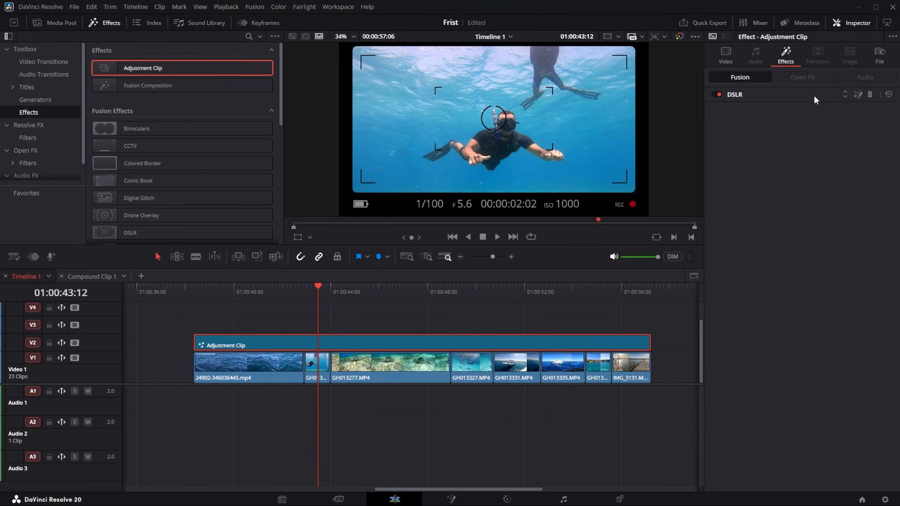
pyautogui.click(871, 94)
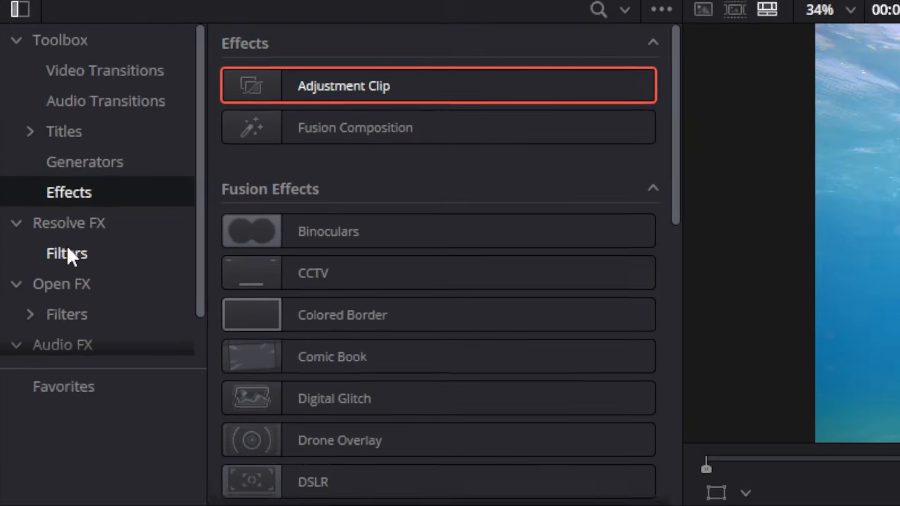
# - Show the Resolve FX filters and apply Zoom Blur to the adjustment clip on V2
pyautogui.click(28, 137)
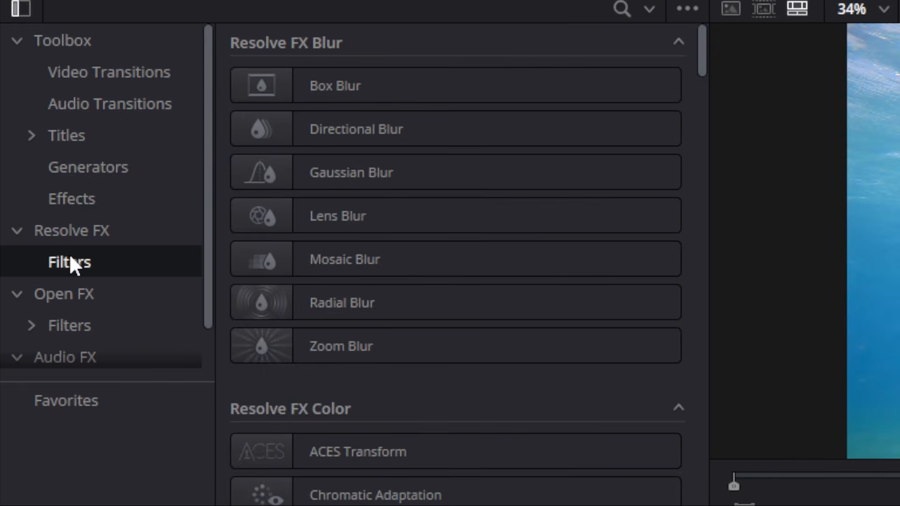
pyautogui.click(282, 126)
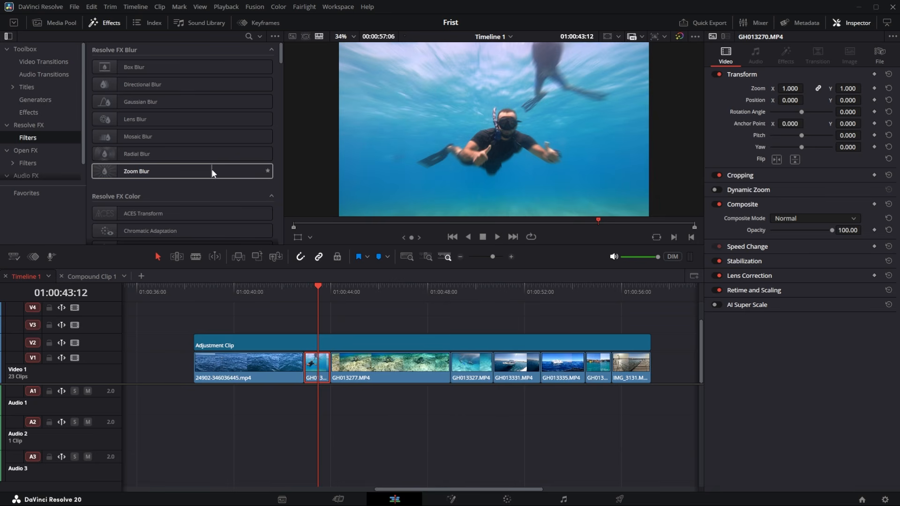
pyautogui.moveTo(212, 168); pyautogui.dragTo(316, 341)
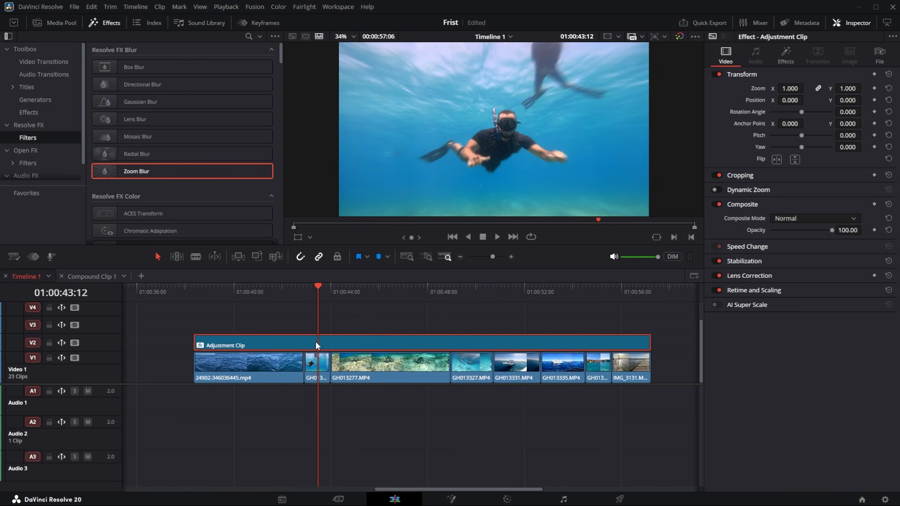
# - Show the adjustment clip's Zoom Blur controls and set Zoom Amount to 0.798 and Center Exclusion to 0.318
pyautogui.click(786, 56)
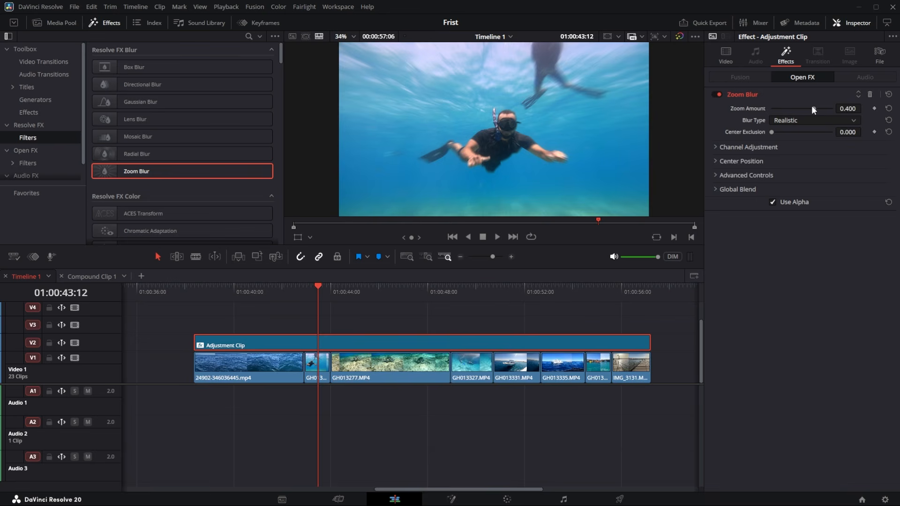
pyautogui.moveTo(813, 108)
pyautogui.mouseDown()
pyautogui.moveTo(826, 107)
pyautogui.moveTo(816, 106)
pyautogui.mouseUp()
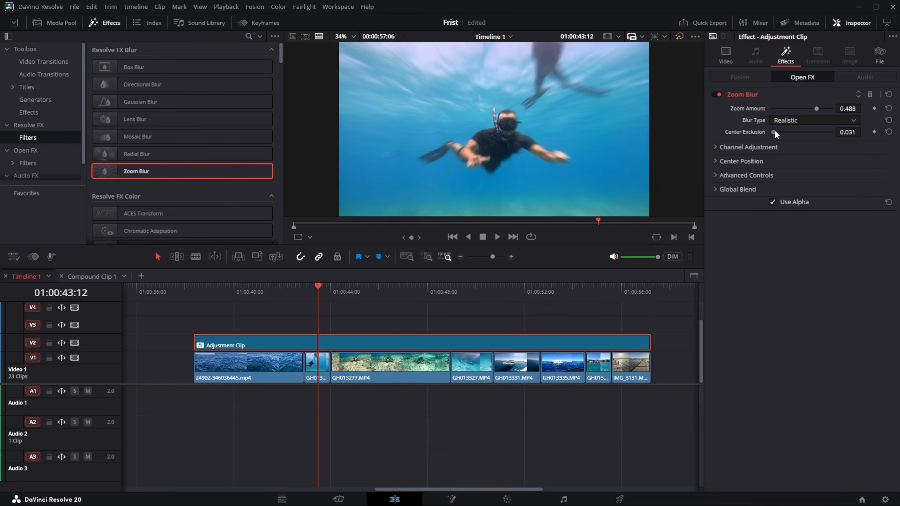
pyautogui.moveTo(770, 132); pyautogui.dragTo(791, 131)
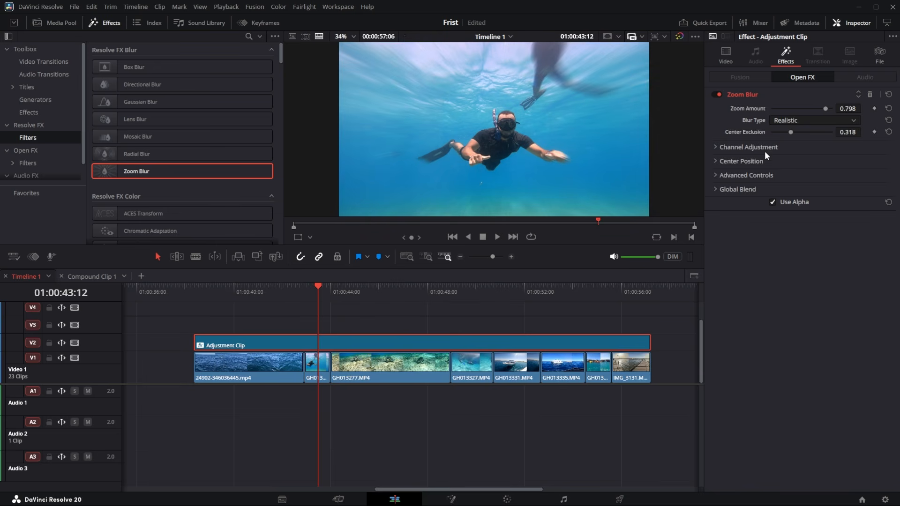
# - Look over the Zoom Blur's Channel Adjustment settings and reset its Zoom Amount to the default of 0.400
pyautogui.click(716, 147)
pyautogui.click(717, 147)
pyautogui.click(716, 147)
pyautogui.click(716, 147)
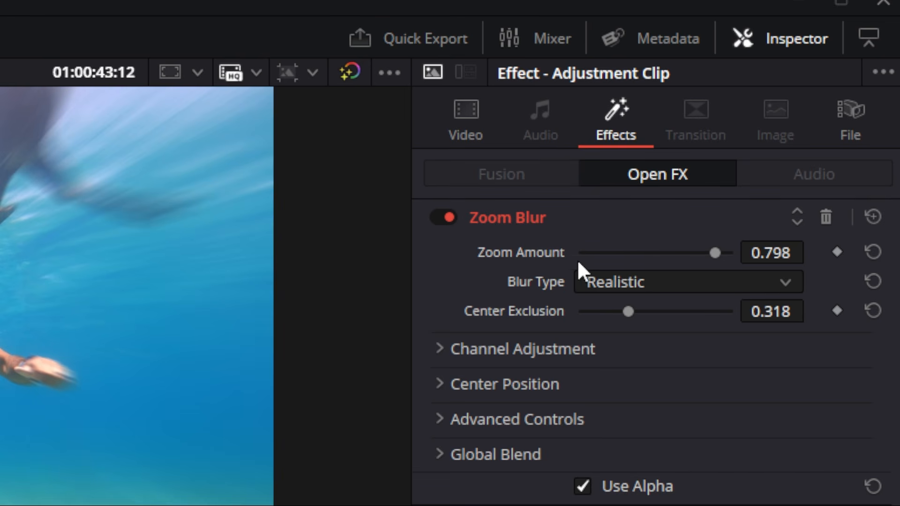
pyautogui.click(872, 253)
pyautogui.click(869, 255)
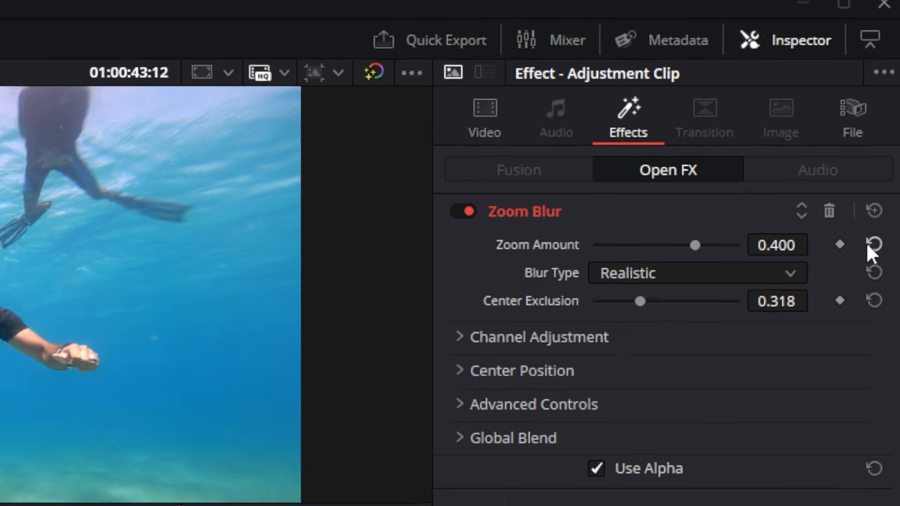
# - With the playhead at 01:00:45:02, set the Zoom Blur's Zoom Amount to 0.860 and its Center Exclusion to 0.256
pyautogui.moveTo(330, 299); pyautogui.dragTo(357, 295)
pyautogui.moveTo(815, 109); pyautogui.dragTo(828, 108)
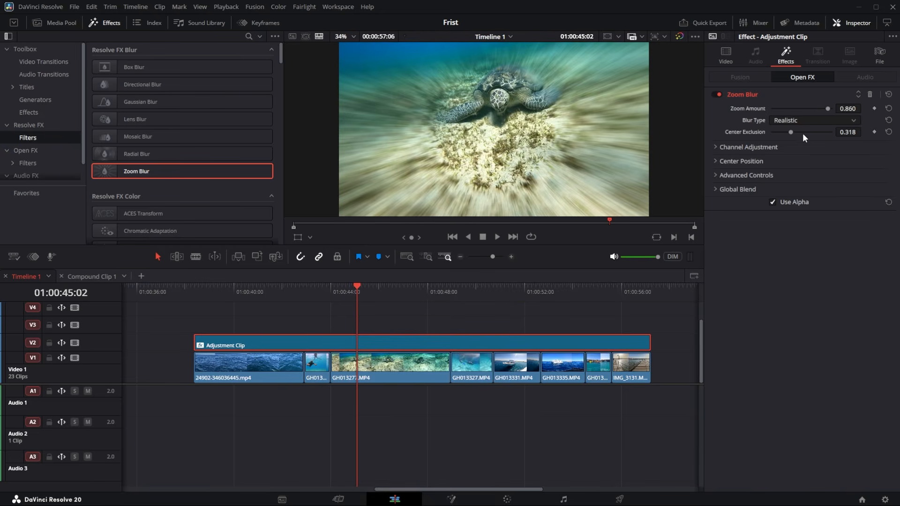
pyautogui.moveTo(787, 132); pyautogui.dragTo(783, 130)
pyautogui.hotkey('ctrl', 'z')
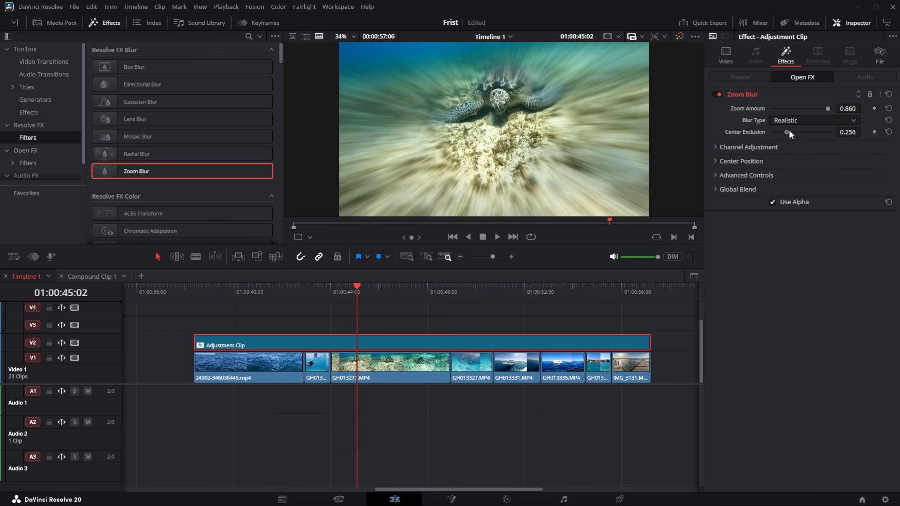
# - Remove the Zoom Blur effect from the adjustment clip
pyautogui.click(872, 94)
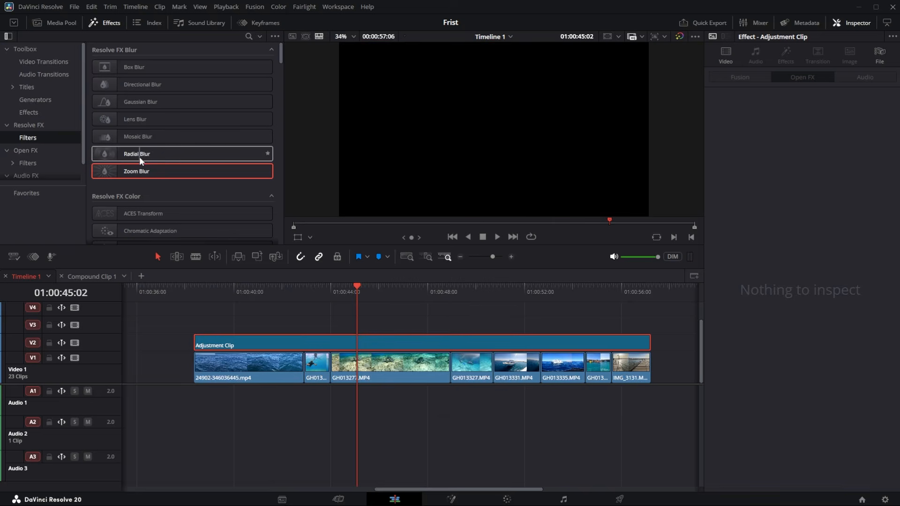
# - Place the playhead at 01:00:01:06 and apply the Camera Shake filter to Compound Clip 1
pyautogui.scroll(-5, 117, 157)
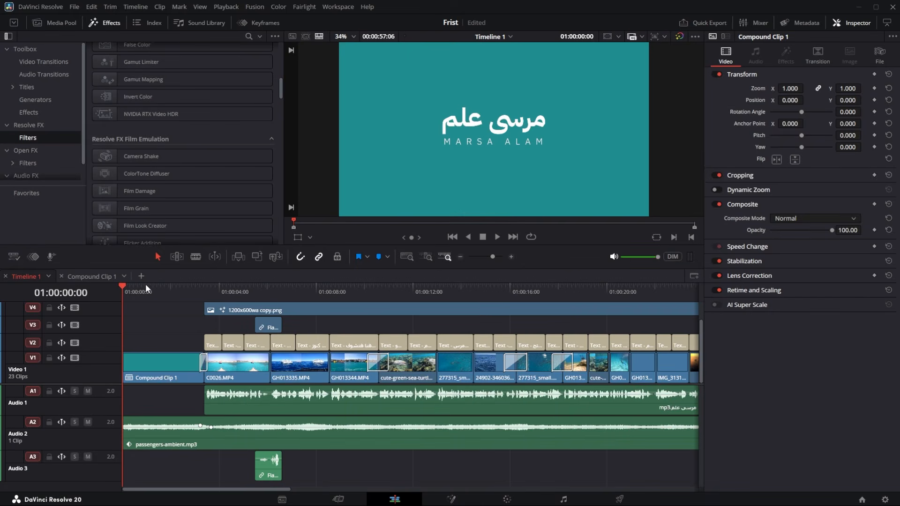
pyautogui.click(151, 287)
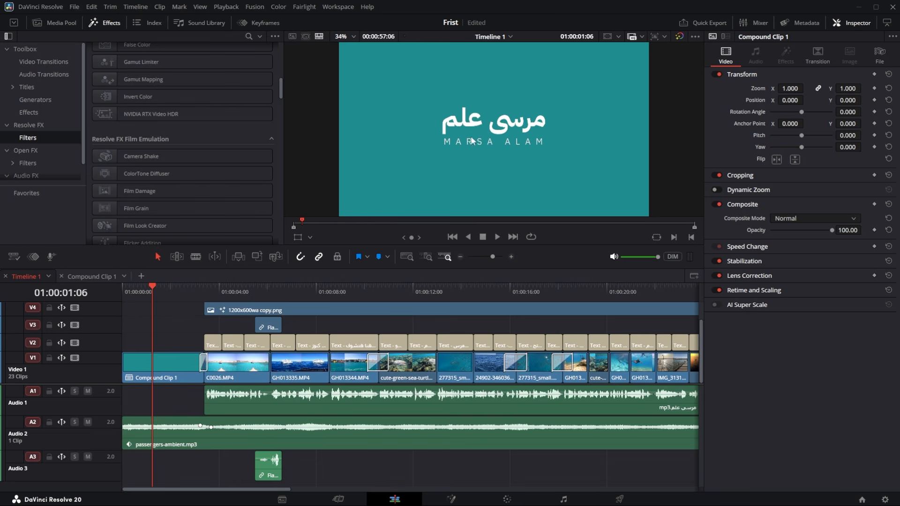
pyautogui.moveTo(140, 157); pyautogui.dragTo(149, 361)
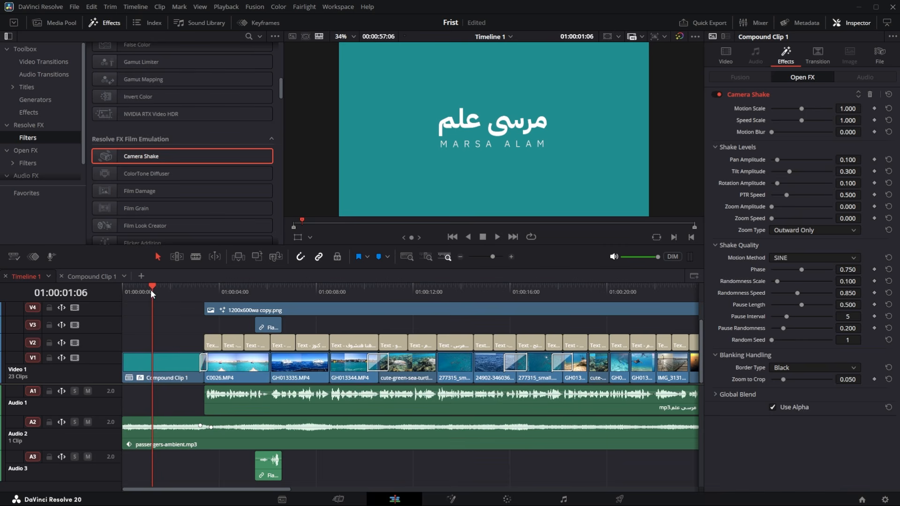
# - Play the timeline from its beginning to review the camera shake on the opening title, then stop playback and select the title clip
pyautogui.moveTo(152, 291); pyautogui.dragTo(83, 294)
pyautogui.press('space')
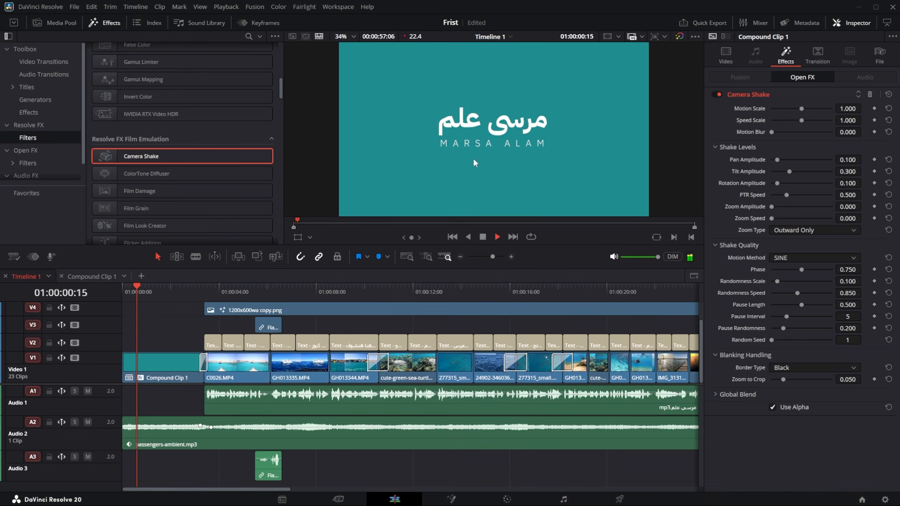
pyautogui.press('space')
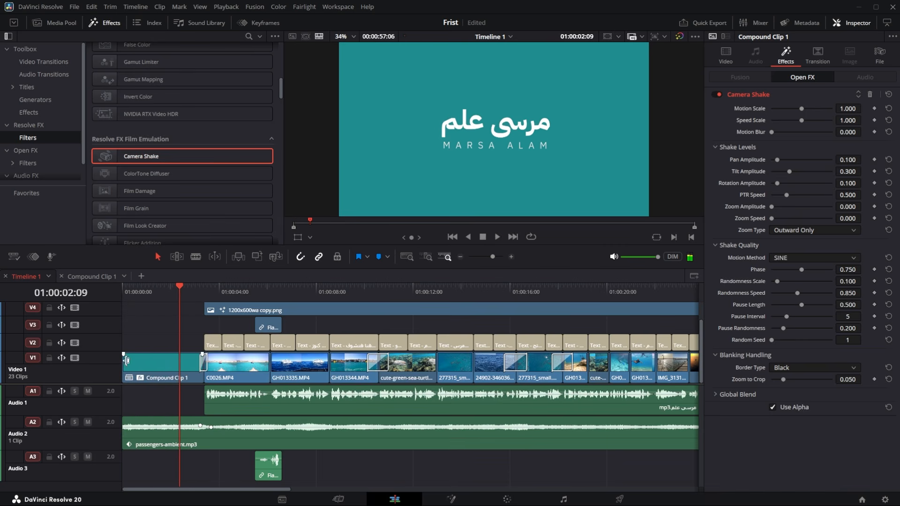
pyautogui.click(177, 359)
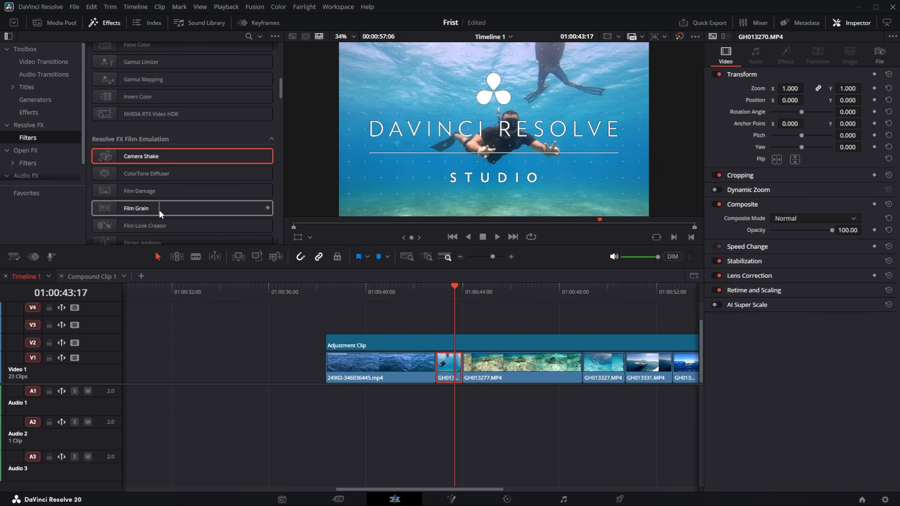
# - Look through the Film Emulation, Key and Light filters and apply Light Rays to clip GH013270.MP4
pyautogui.scroll(-2, 159, 209)
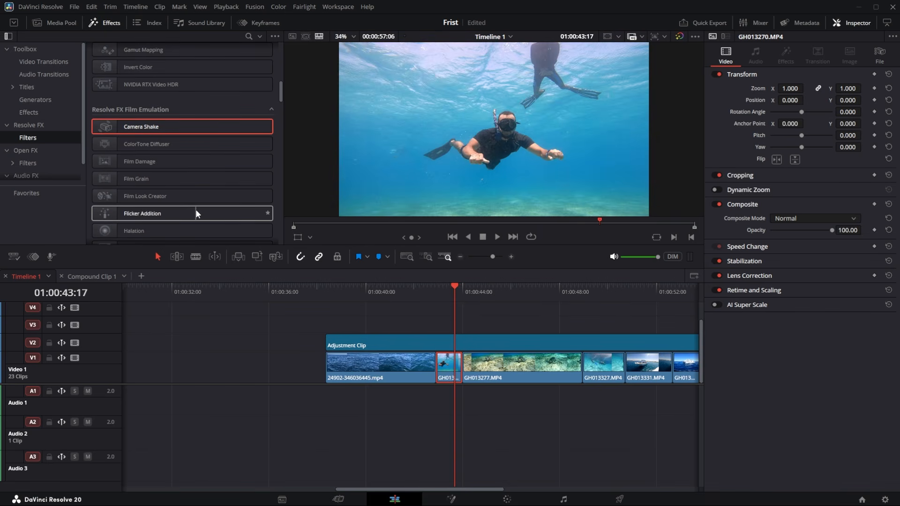
pyautogui.scroll(-6, 196, 209)
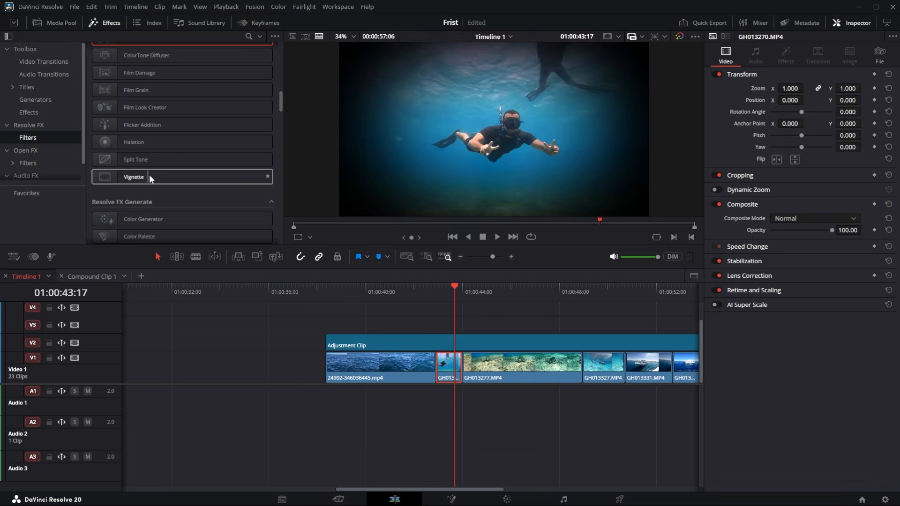
pyautogui.scroll(-2, 154, 174)
pyautogui.scroll(-4, 153, 163)
pyautogui.scroll(-4, 159, 150)
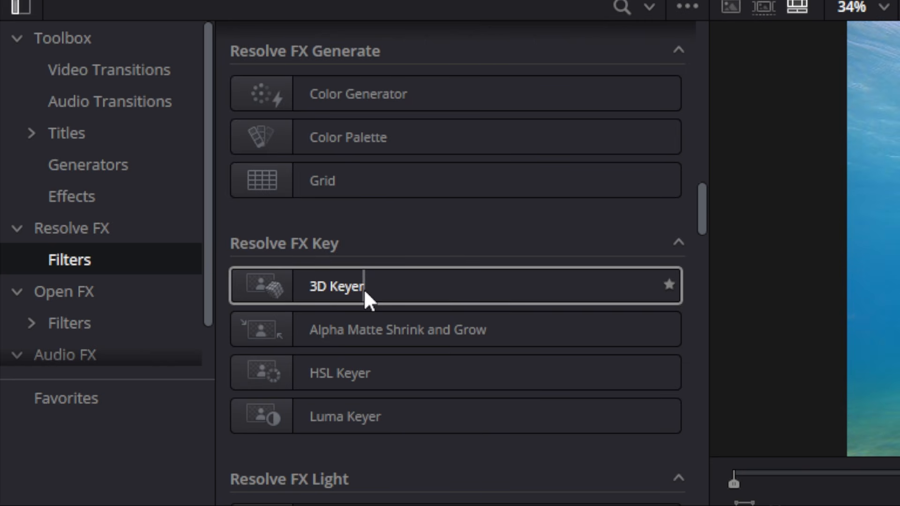
pyautogui.scroll(-5, 363, 289)
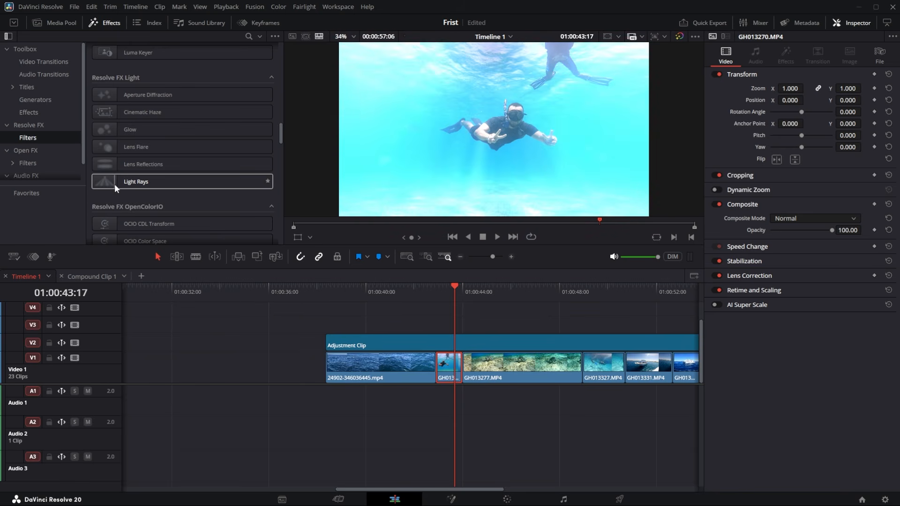
pyautogui.moveTo(116, 184); pyautogui.dragTo(448, 368)
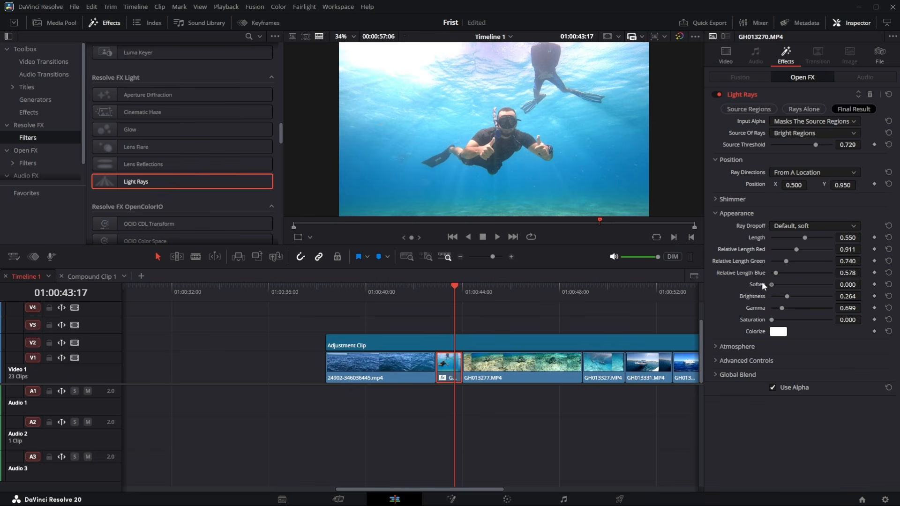
# - Set the Light Rays' Source Threshold to 0.721, Relative Length Red 0.787, Green 0.632, Blue 1.050, Brightness 0.248 and Gamma 0.591
pyautogui.moveTo(753, 280); pyautogui.dragTo(805, 273)
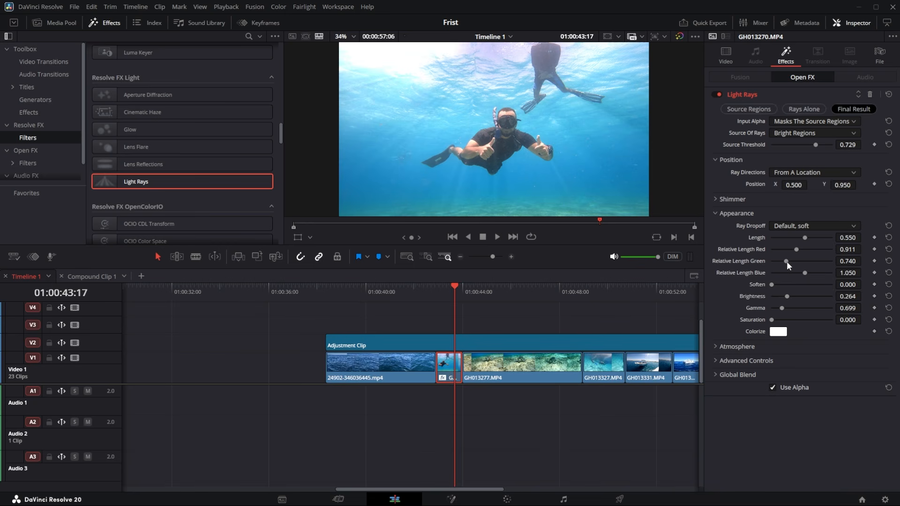
pyautogui.moveTo(787, 261); pyautogui.dragTo(800, 261)
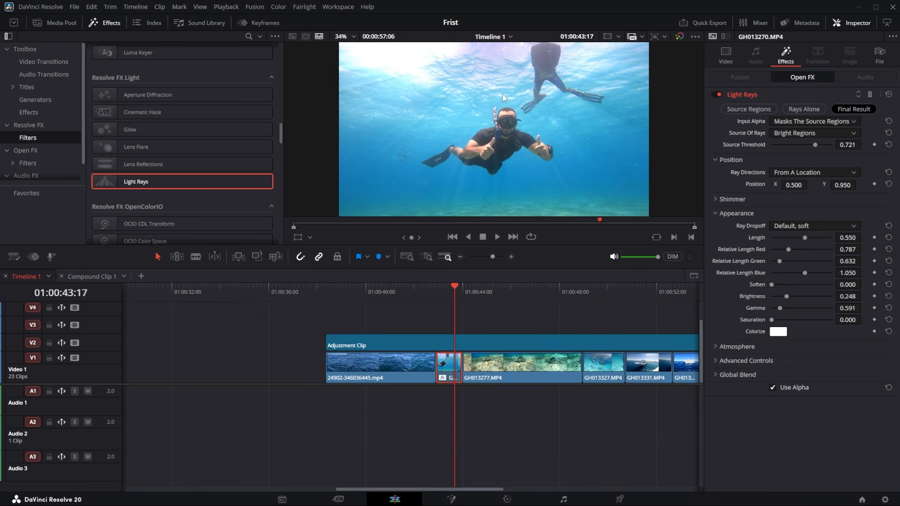
# - Switch Light Rays off and on repeatedly to compare the clip with and without it, and save the project
pyautogui.click(718, 96)
pyautogui.click(715, 95)
pyautogui.click(715, 96)
pyautogui.click(715, 95)
pyautogui.click(715, 96)
pyautogui.click(715, 96)
pyautogui.hotkey('ctrl', 's')
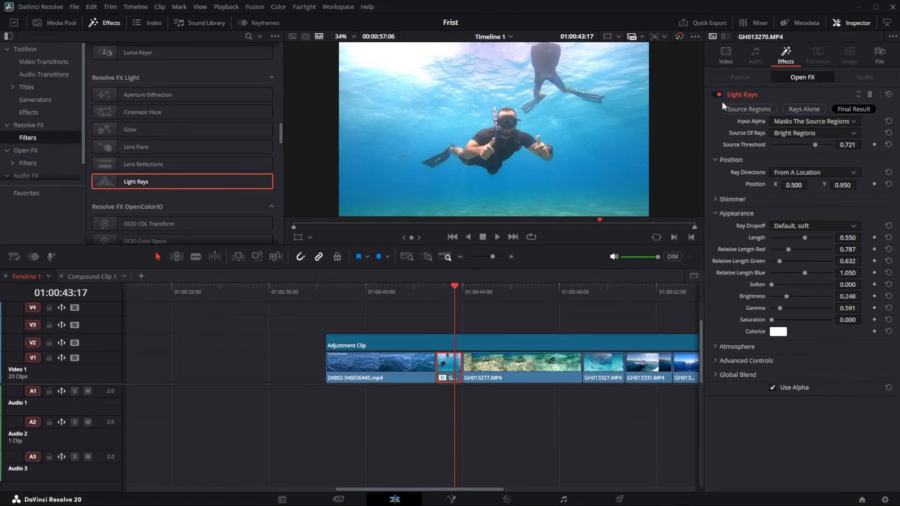
# - Move the playhead to 01:00:42:07 under the adjustment clip and look over the whole timeline's arrangement
pyautogui.click(271, 298)
pyautogui.moveTo(271, 297); pyautogui.dragTo(281, 299)
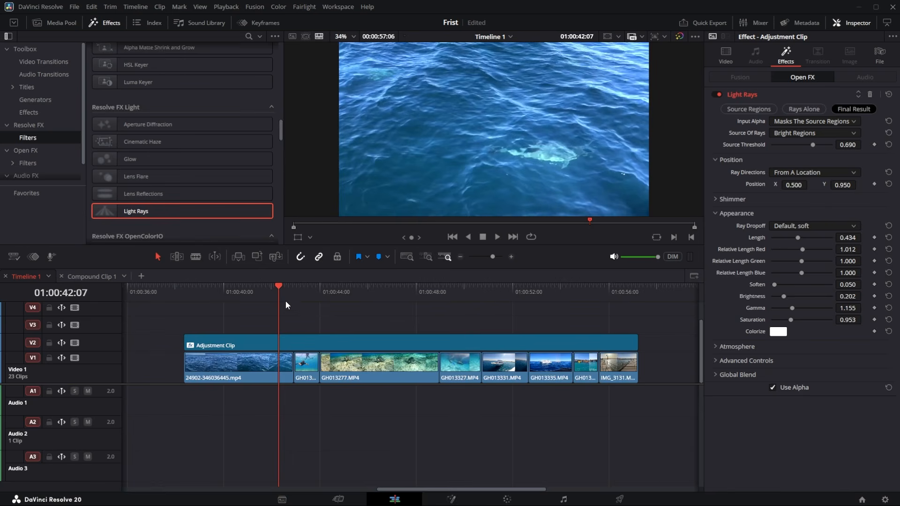
pyautogui.scroll(-3, 308, 343)
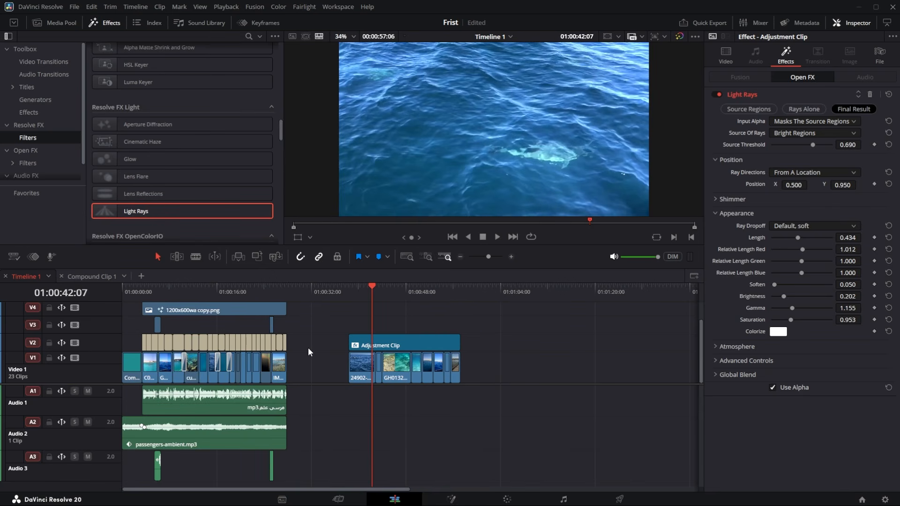
pyautogui.scroll(3, 333, 351)
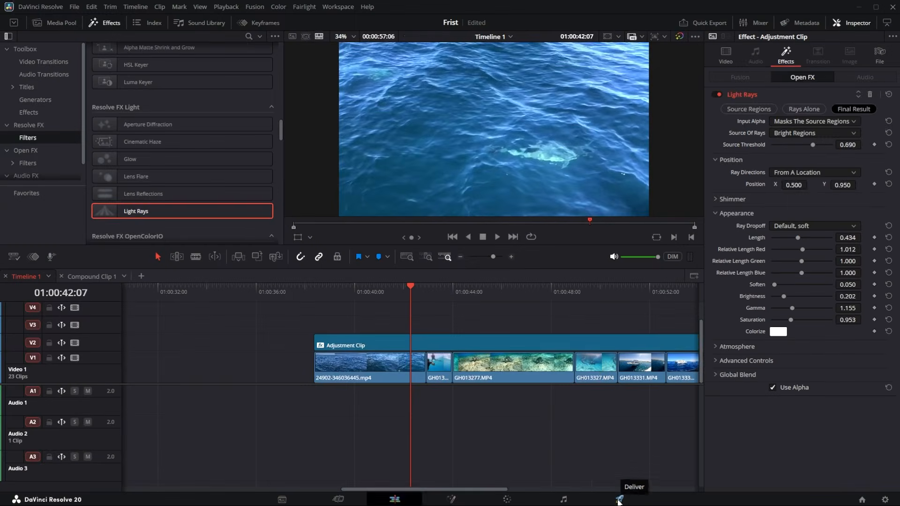
# - Look over the render presets and export settings on the Deliver page, and return to the timeline on the Edit page
pyautogui.click(454, 495)
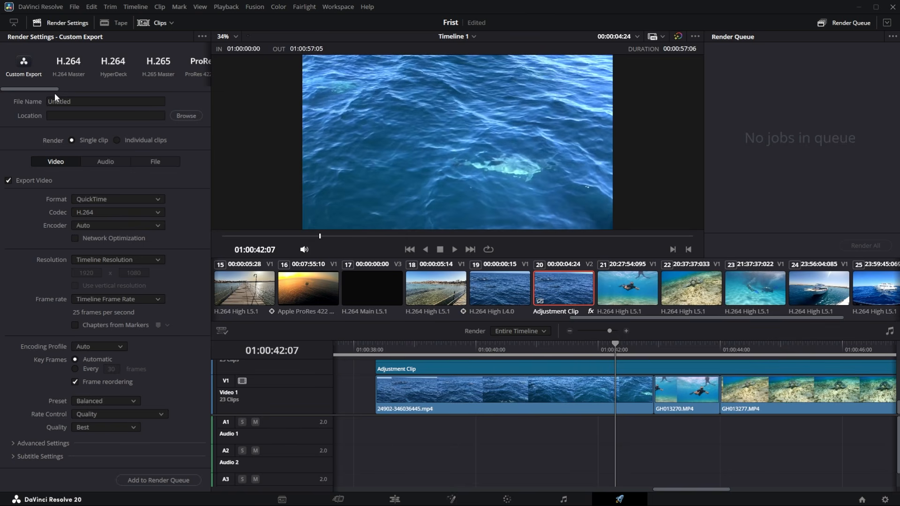
pyautogui.moveTo(45, 90)
pyautogui.mouseDown()
pyautogui.moveTo(137, 81)
pyautogui.moveTo(47, 83)
pyautogui.mouseUp()
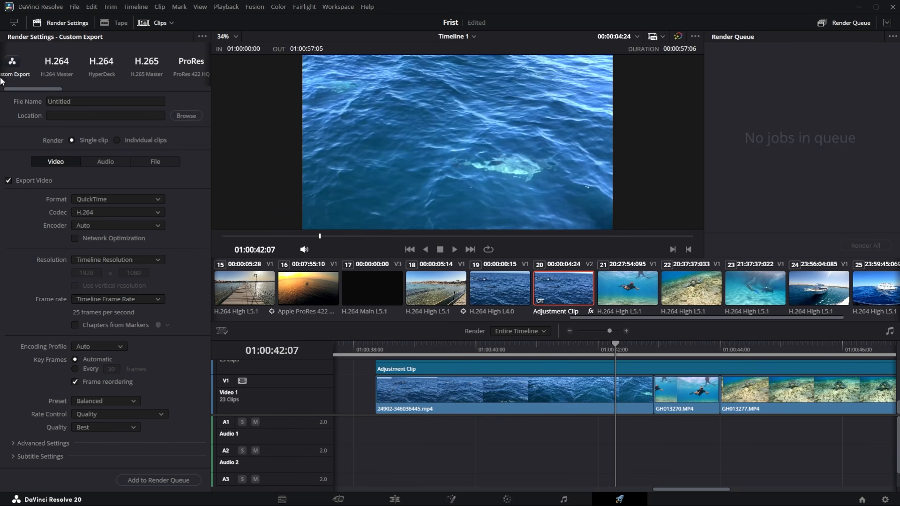
pyautogui.click(394, 499)
pyautogui.moveTo(546, 369); pyautogui.dragTo(421, 361)
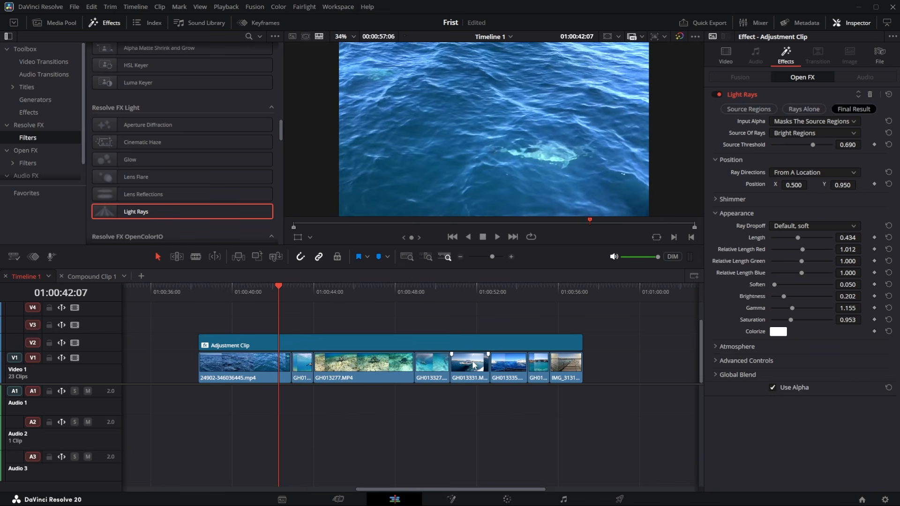